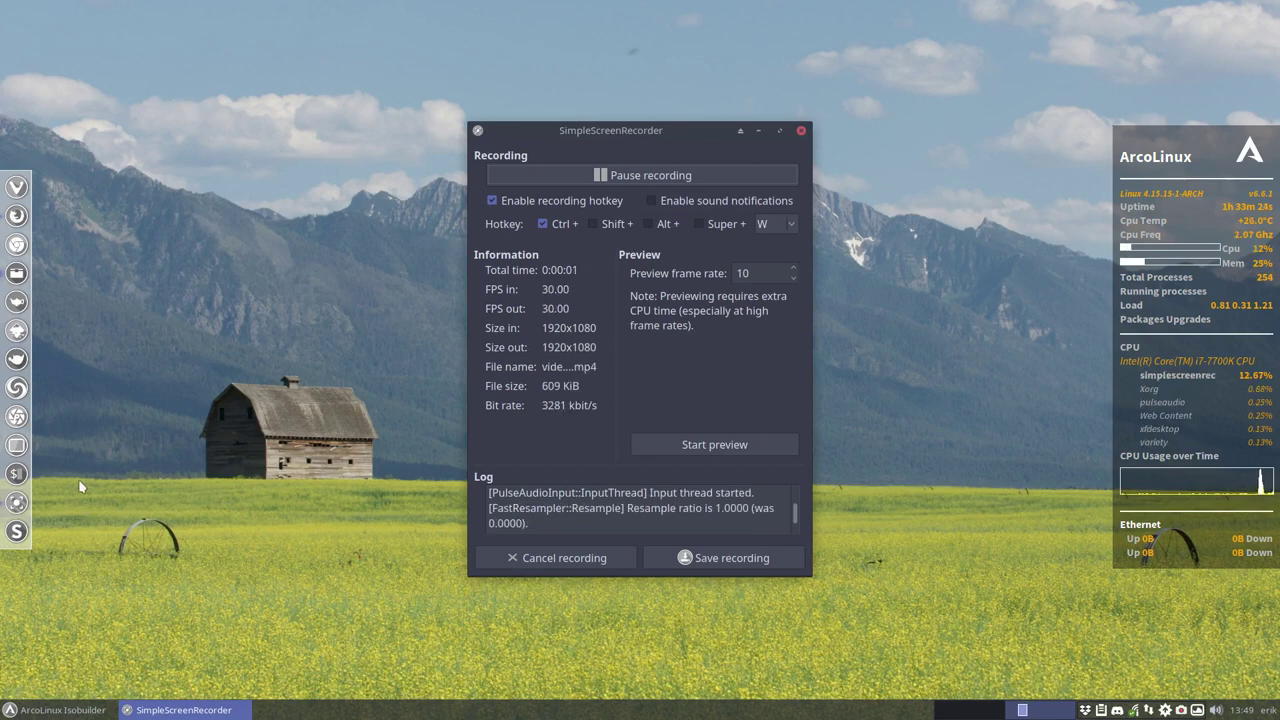
Launch a second SimpleScreenRecorder from a Whisker menu search for 'siml' and arrange both windows side by side
{"action": "right_click", "coordinate": [20, 510]}
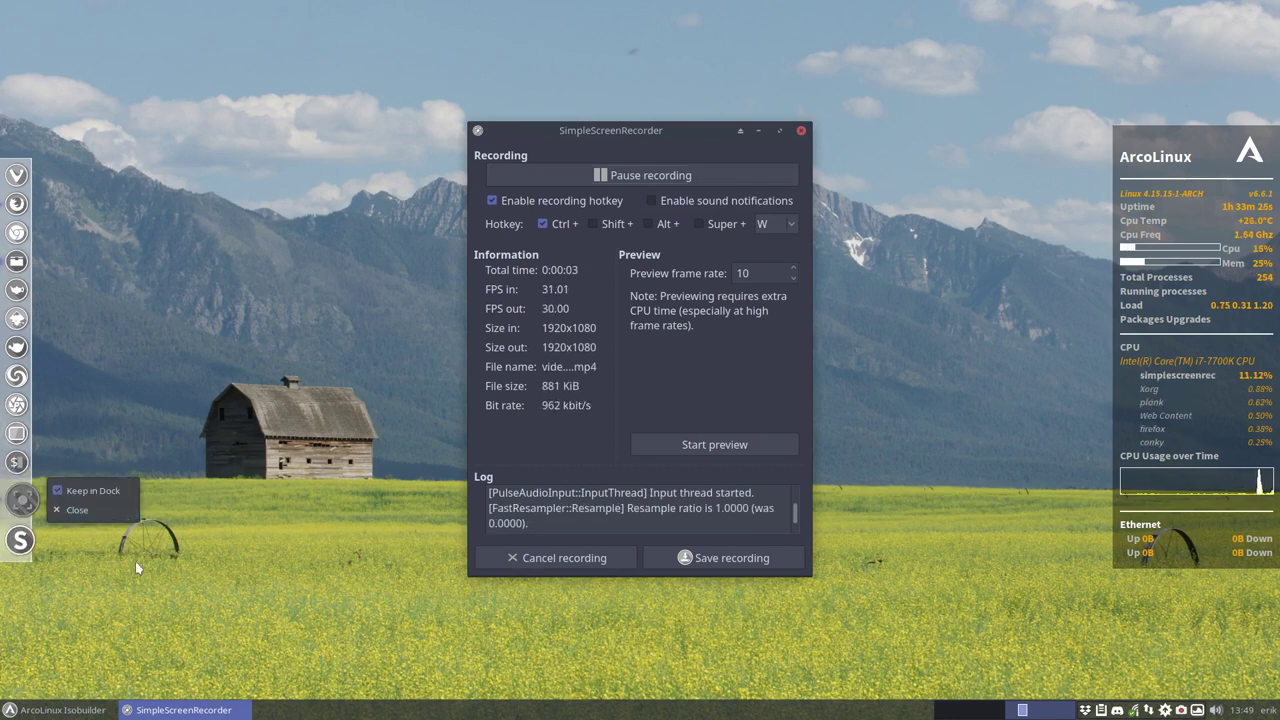
{"action": "left_click", "coordinate": [53, 710]}
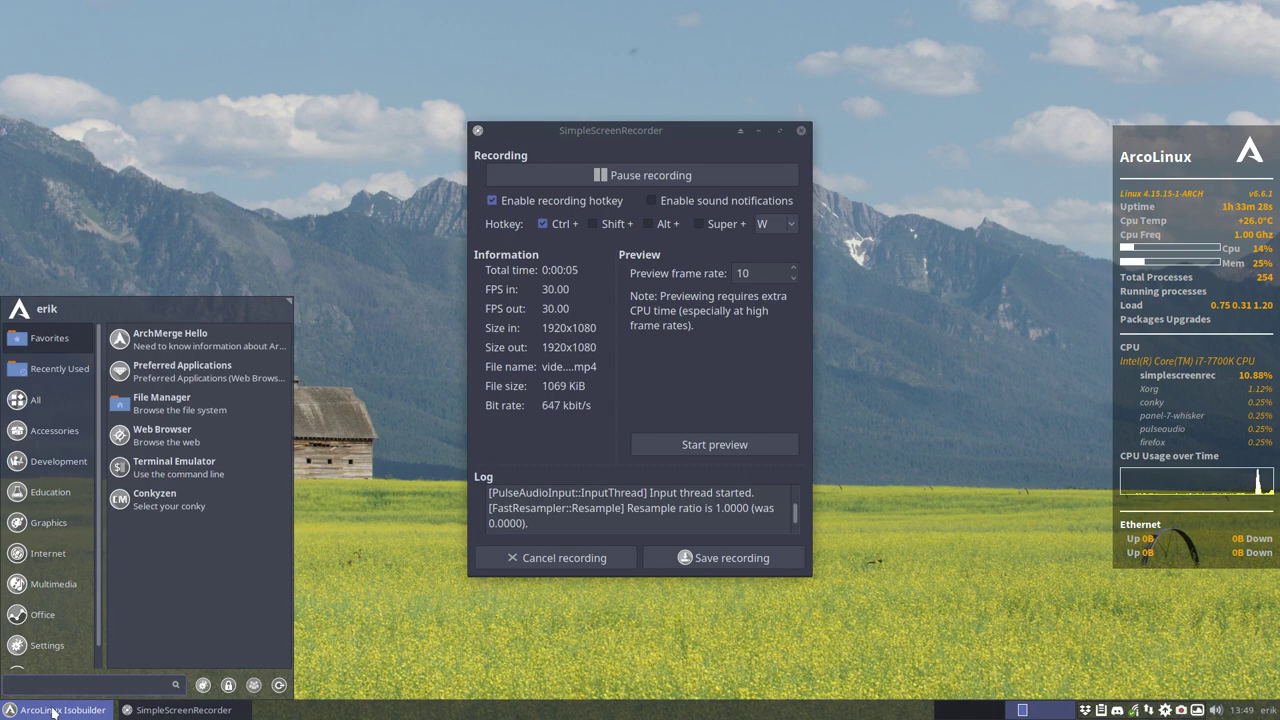
{"action": "type", "text": "siml"}
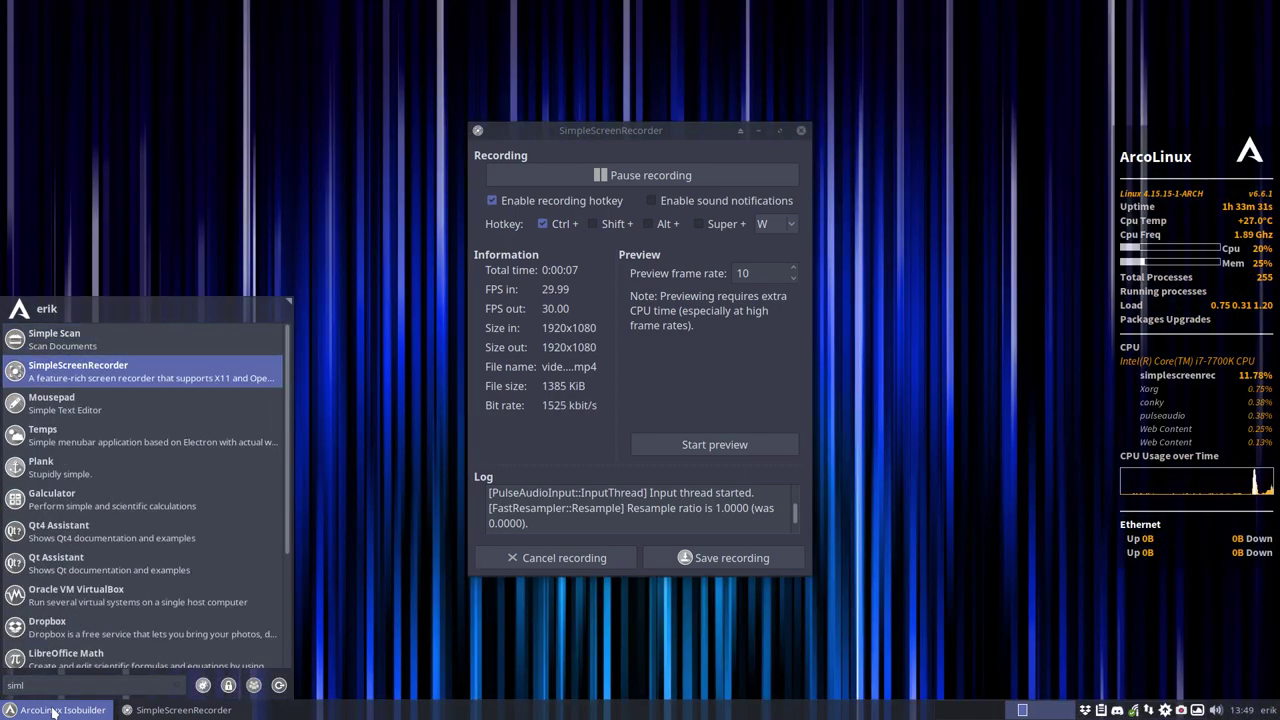
{"action": "key", "text": "Return"}
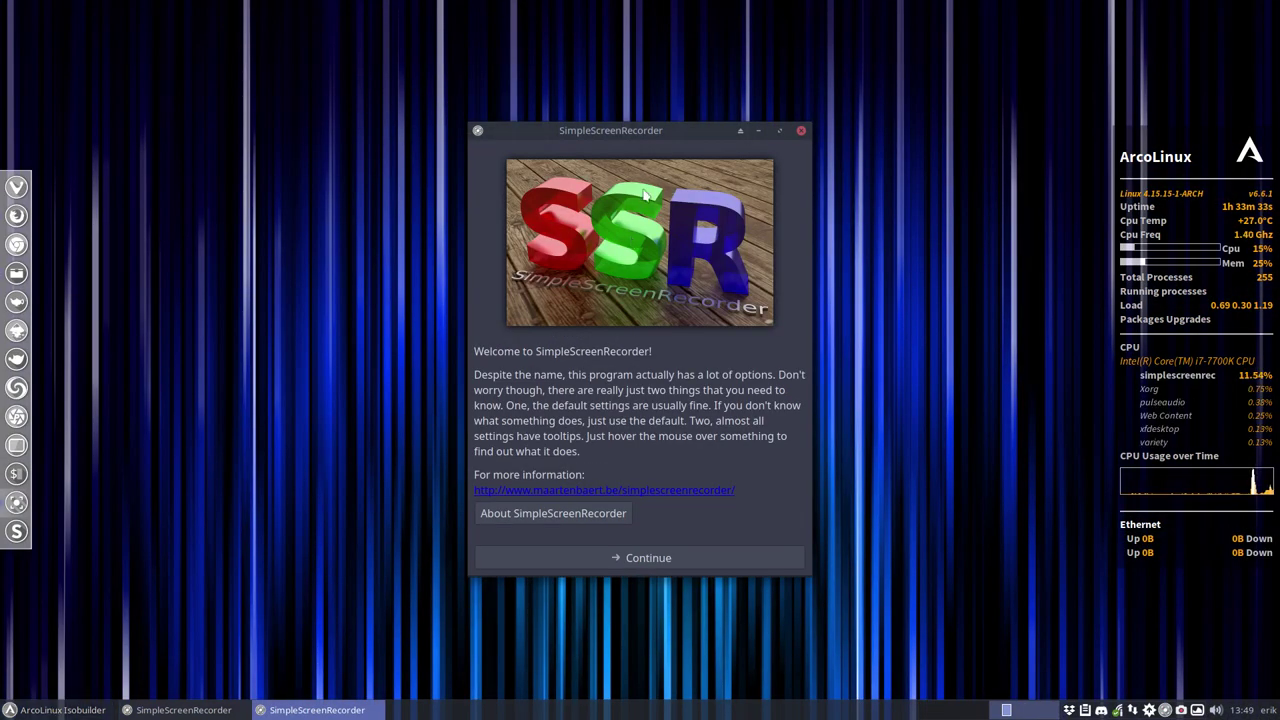
{"action": "left_click_drag", "start_coordinate": [651, 139], "coordinate": [311, 128]}
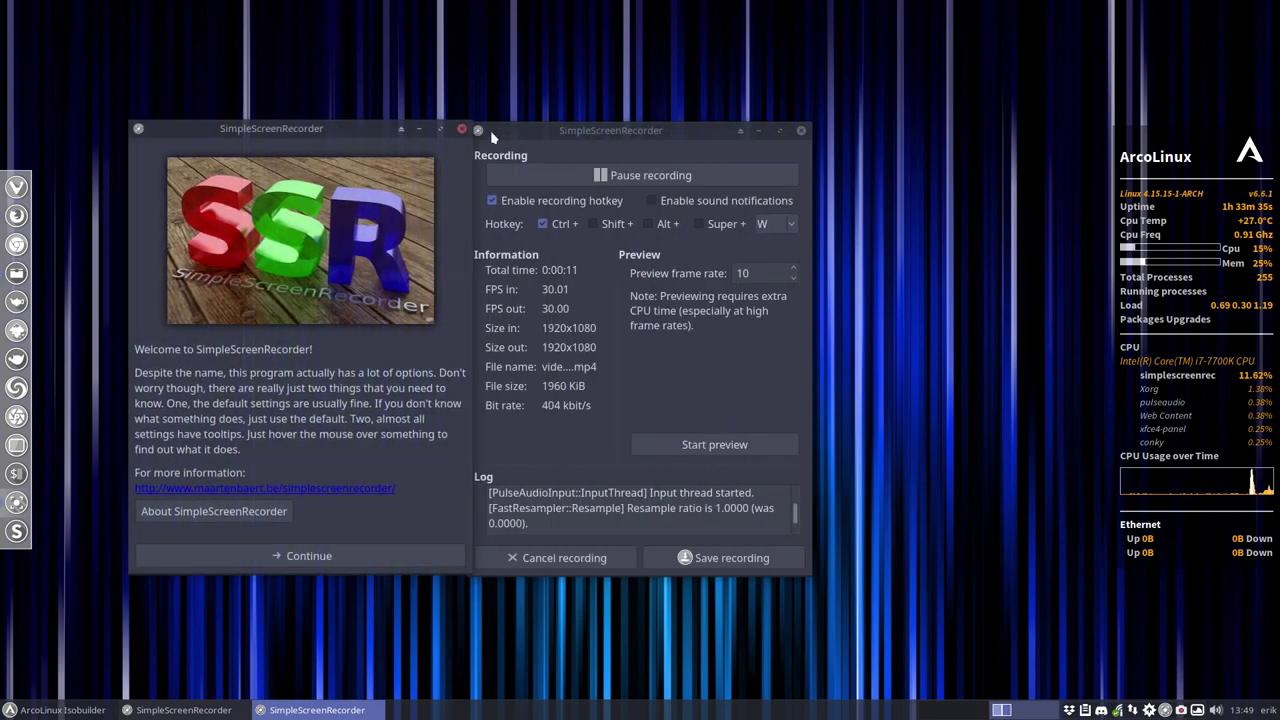
{"action": "left_click_drag", "start_coordinate": [569, 127], "coordinate": [755, 124]}
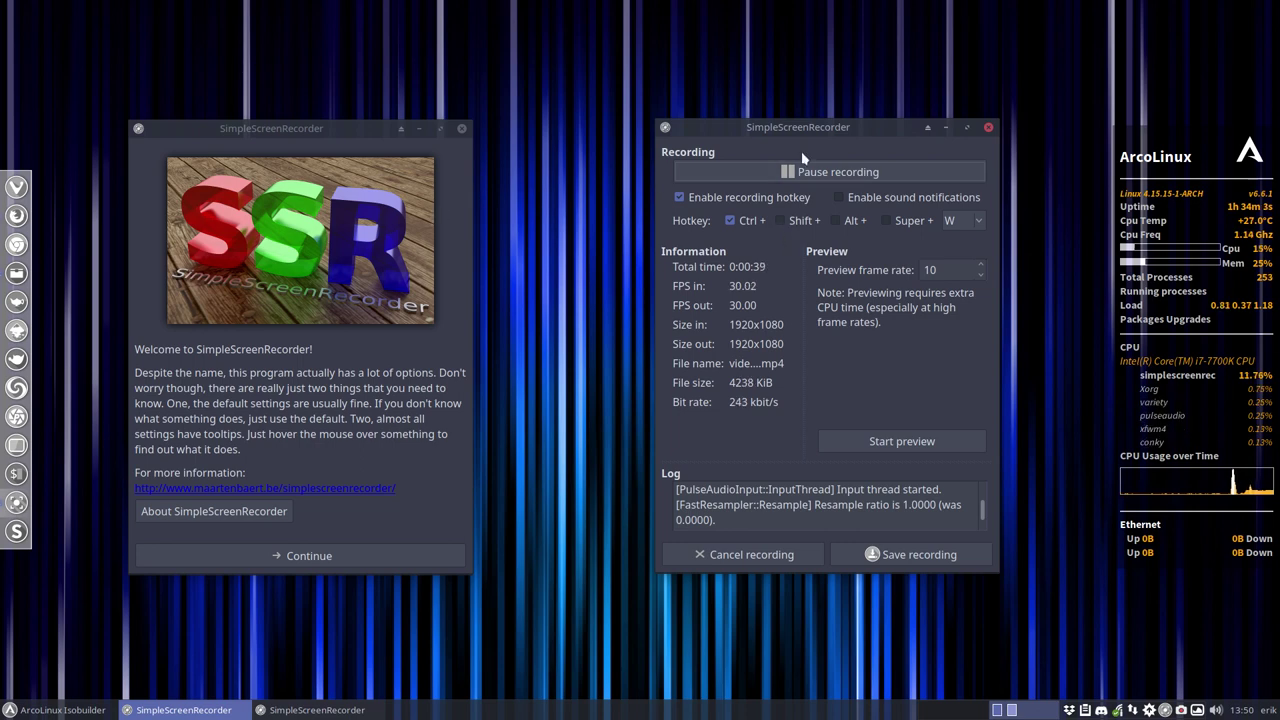
Shift the recorder further right, centre the welcome window, and continue to the input settings
{"action": "left_click_drag", "start_coordinate": [822, 127], "coordinate": [935, 122]}
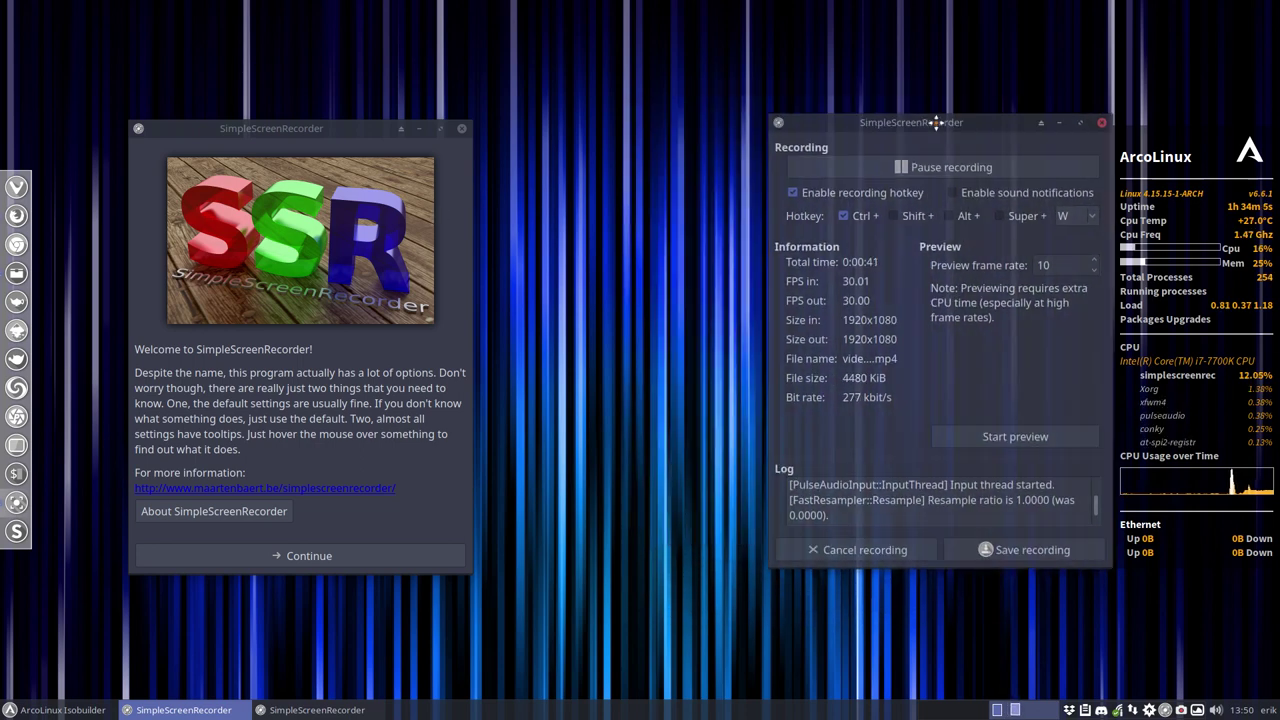
{"action": "left_click_drag", "start_coordinate": [305, 128], "coordinate": [643, 125]}
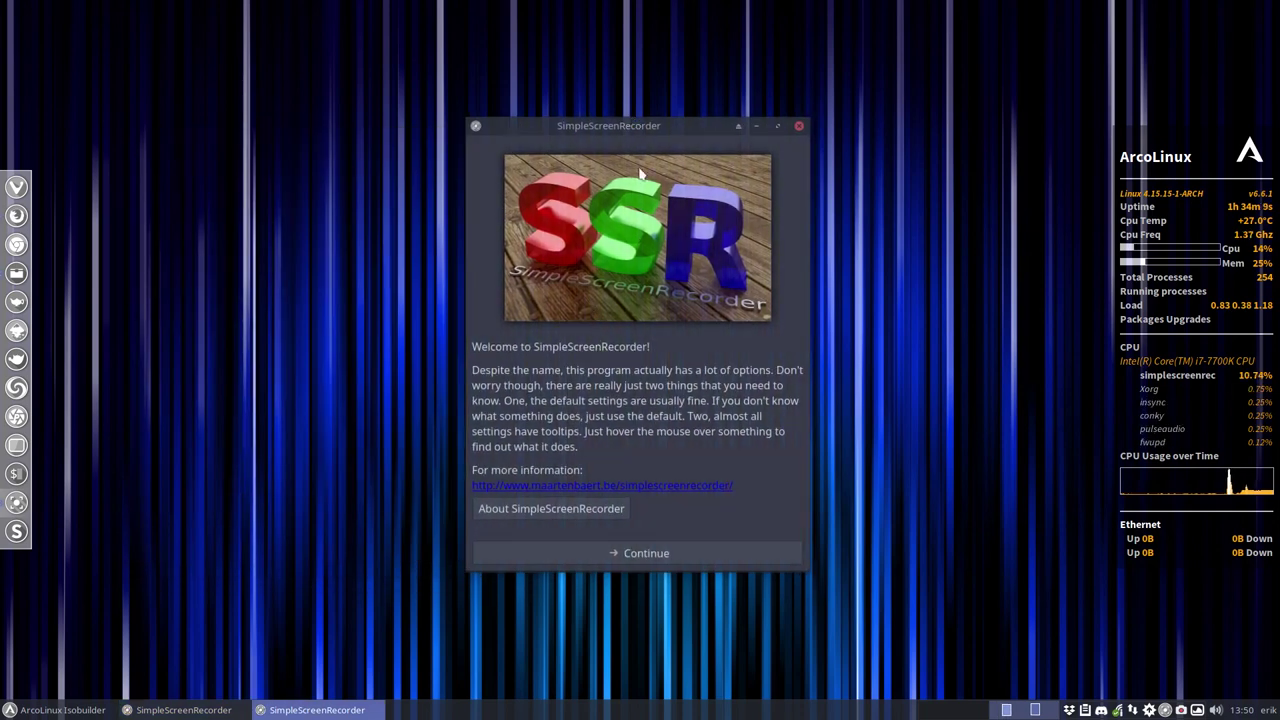
{"action": "left_click", "coordinate": [659, 553]}
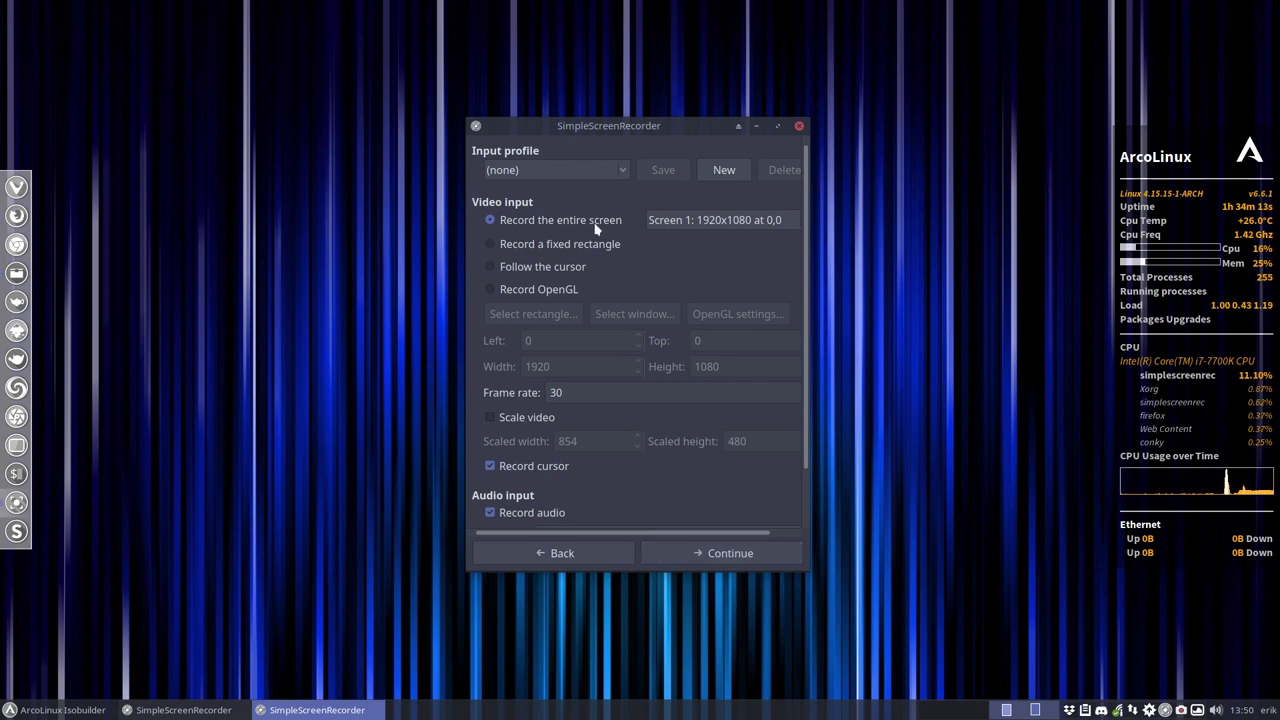
{"action": "left_click", "coordinate": [690, 220]}
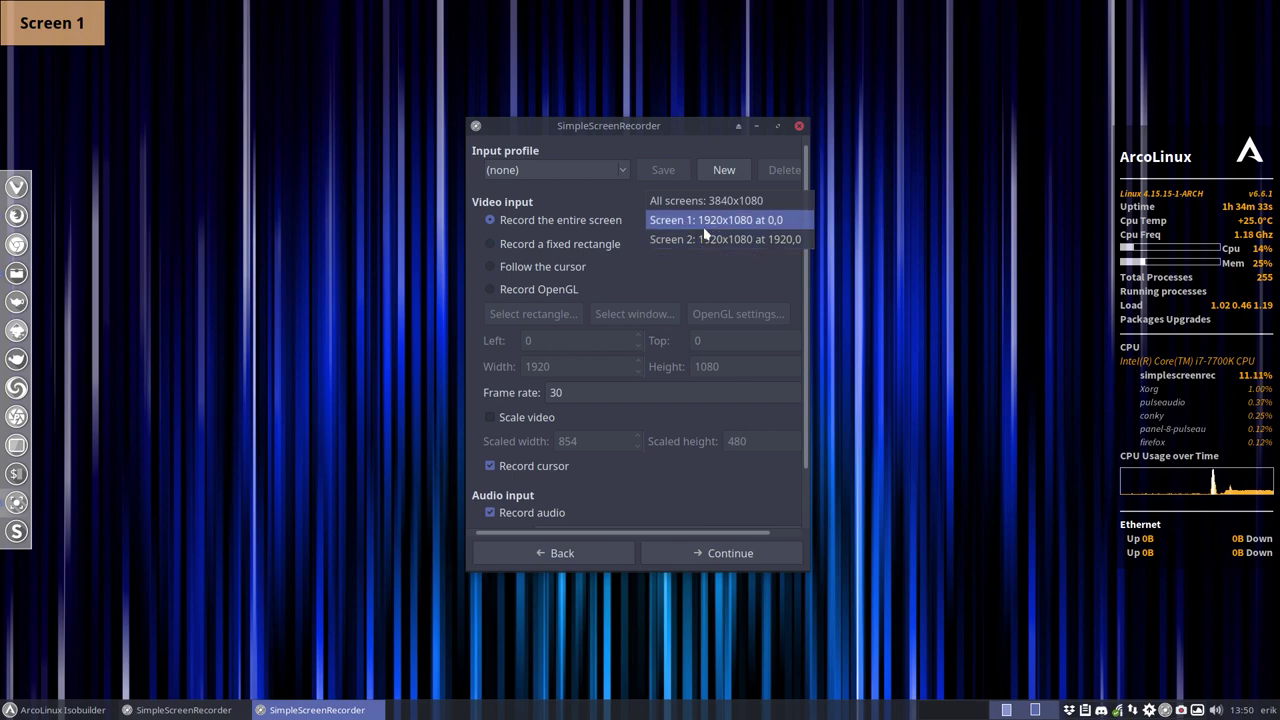
{"action": "left_click", "coordinate": [688, 226]}
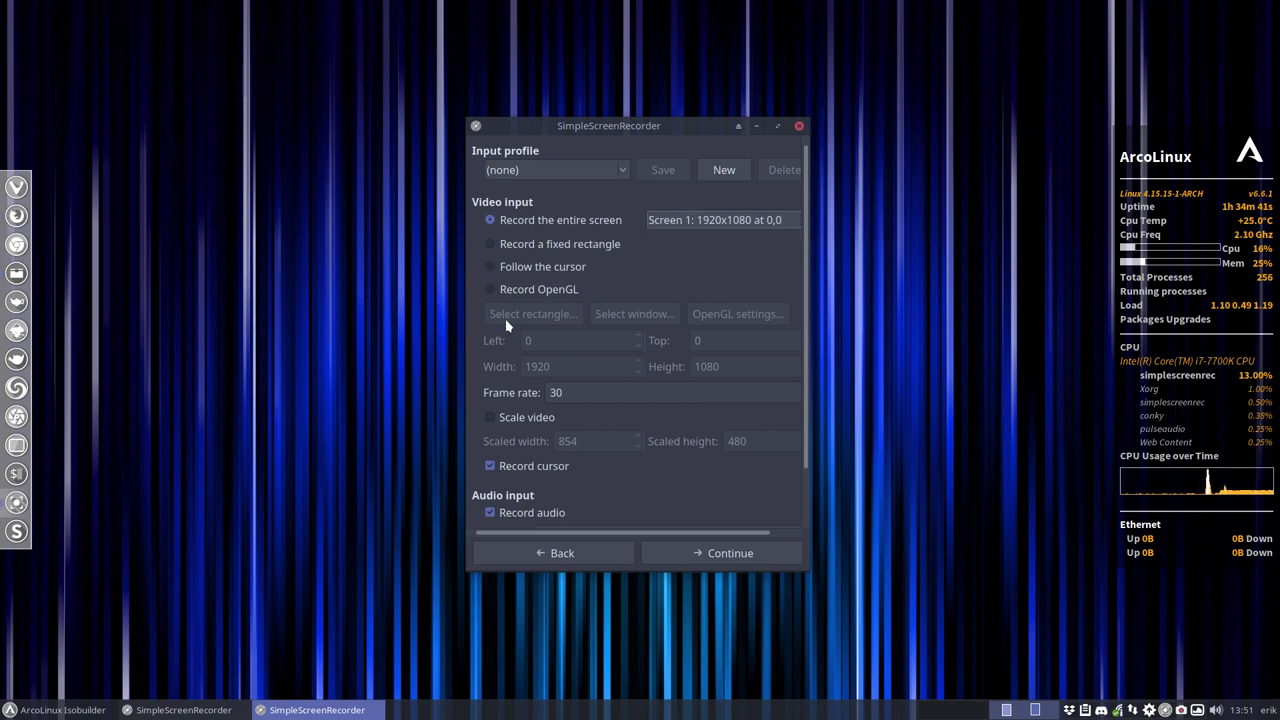
{"action": "left_click", "coordinate": [576, 391]}
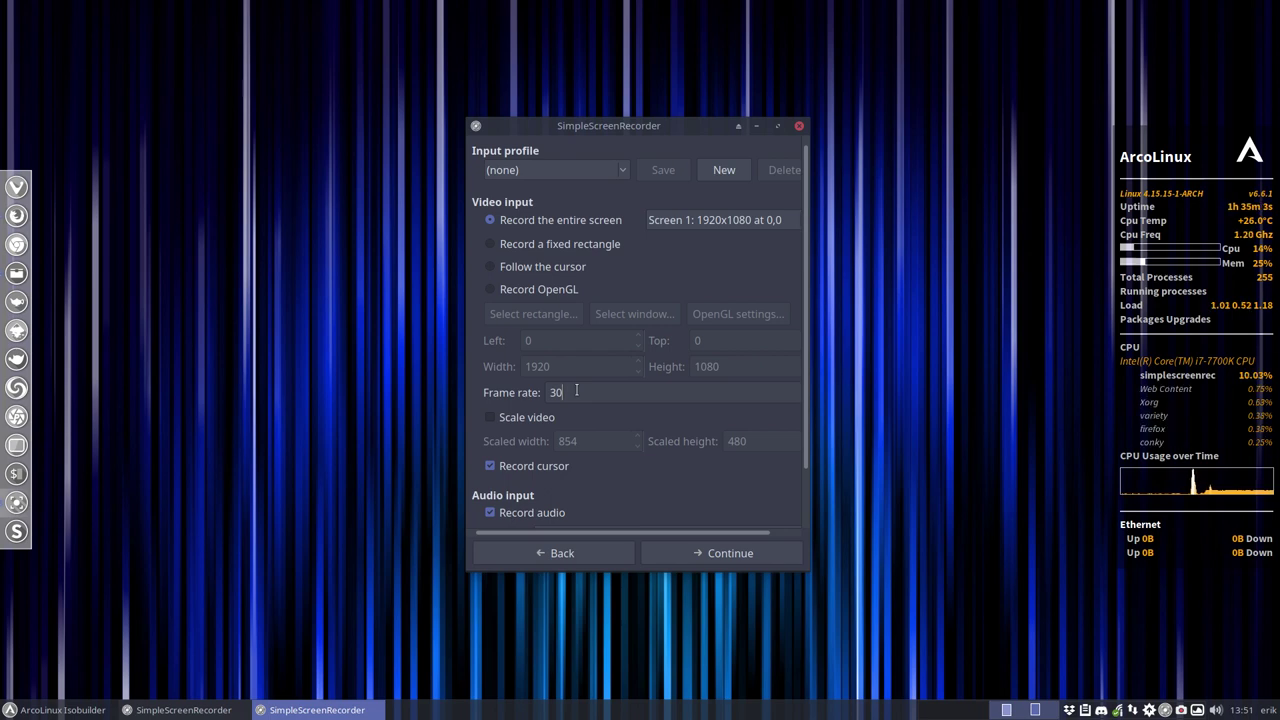
{"action": "double_click", "coordinate": [556, 392]}
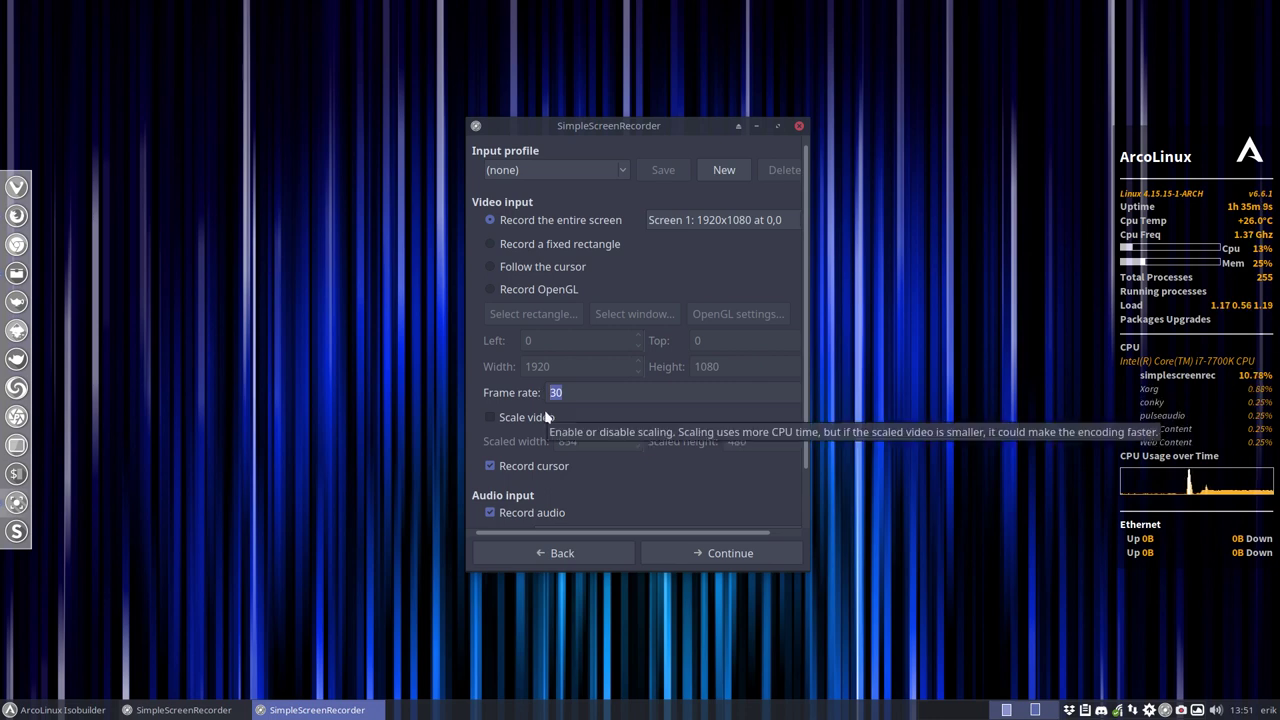
{"action": "left_click", "coordinate": [579, 392]}
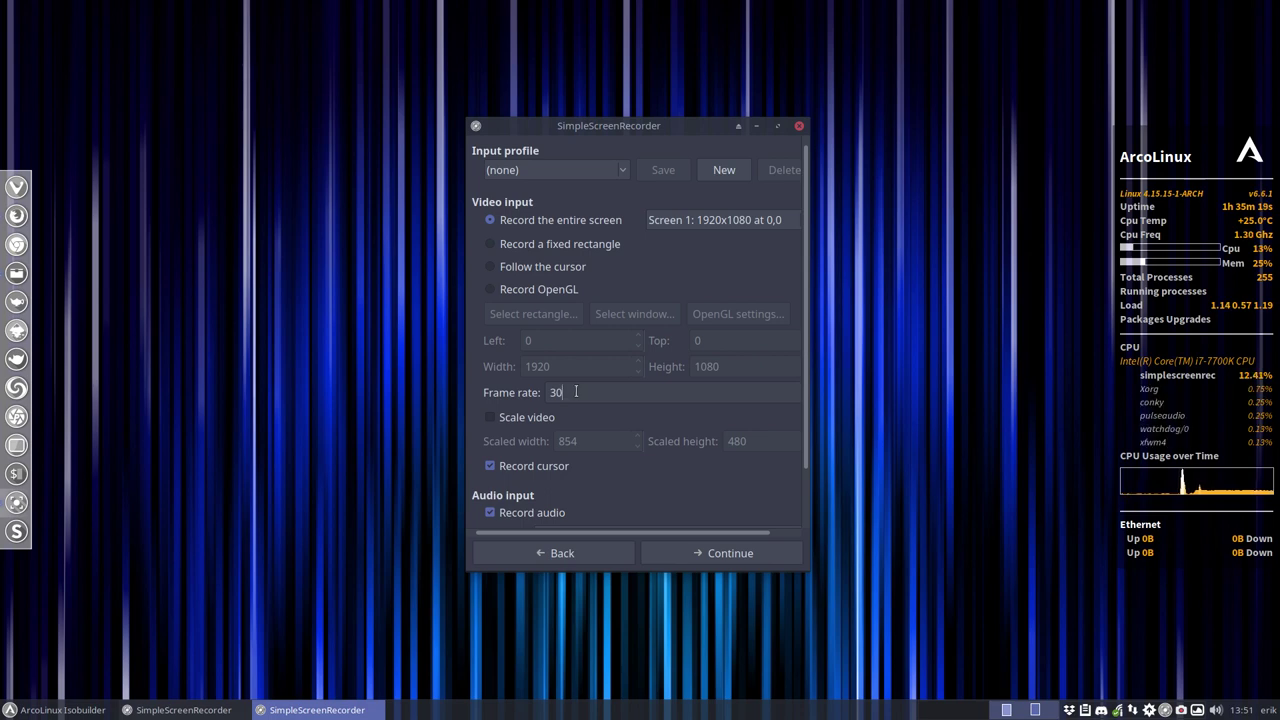
{"action": "double_click", "coordinate": [564, 392]}
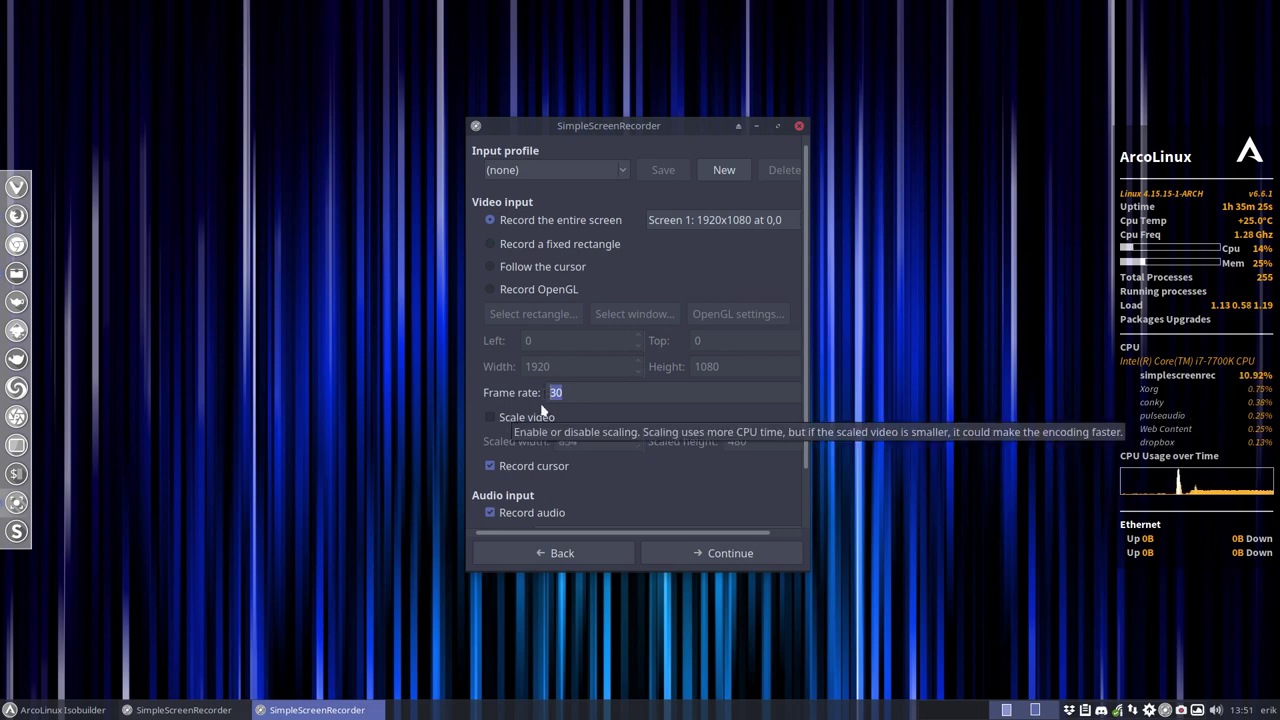
{"action": "key", "text": "Right"}
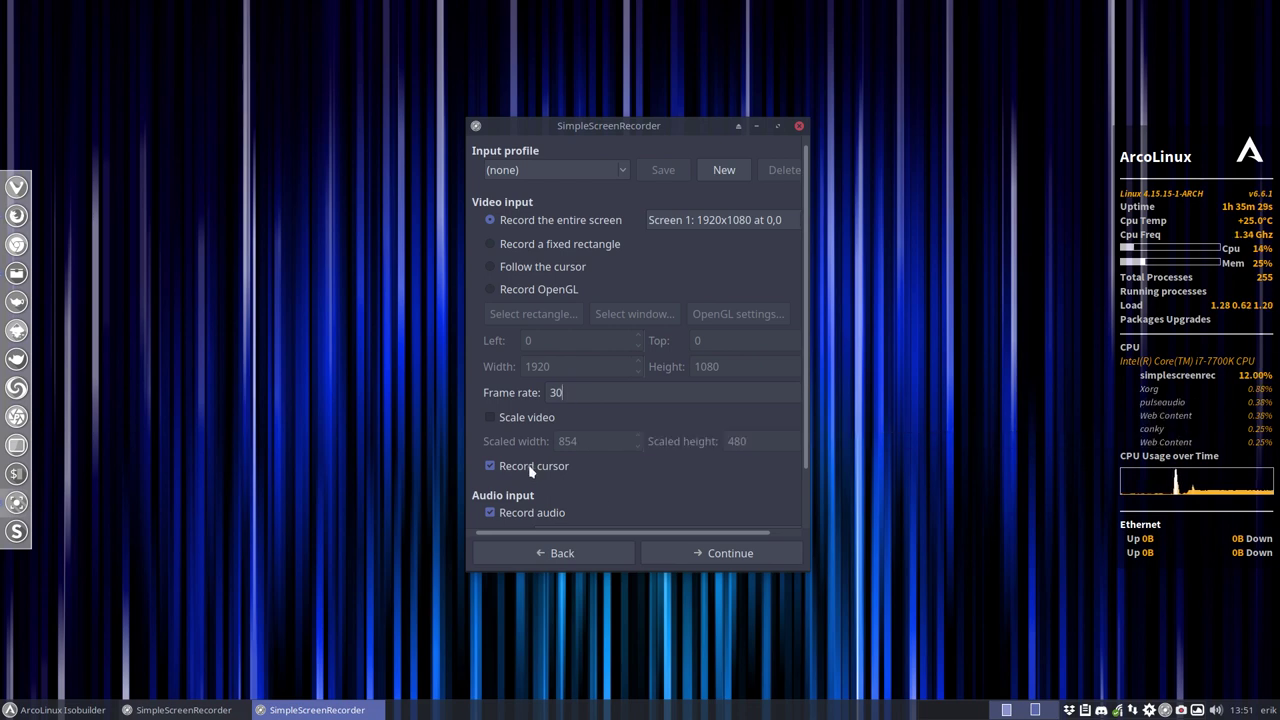
Enlarge the window and keep the PulseAudio backend with Webcam C930e Analog Stereo as the audio source
{"action": "scroll", "coordinate": [530, 470], "scroll_direction": "down", "scroll_amount": 2}
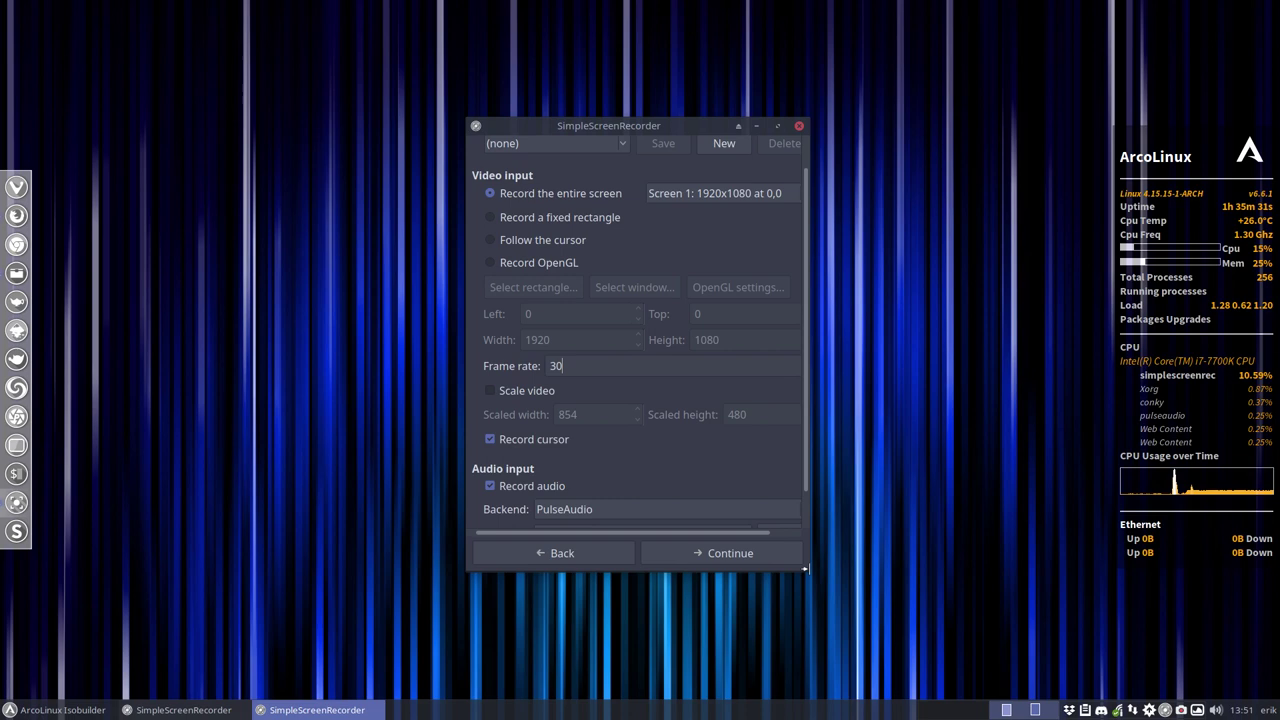
{"action": "left_click_drag", "start_coordinate": [808, 572], "coordinate": [818, 643]}
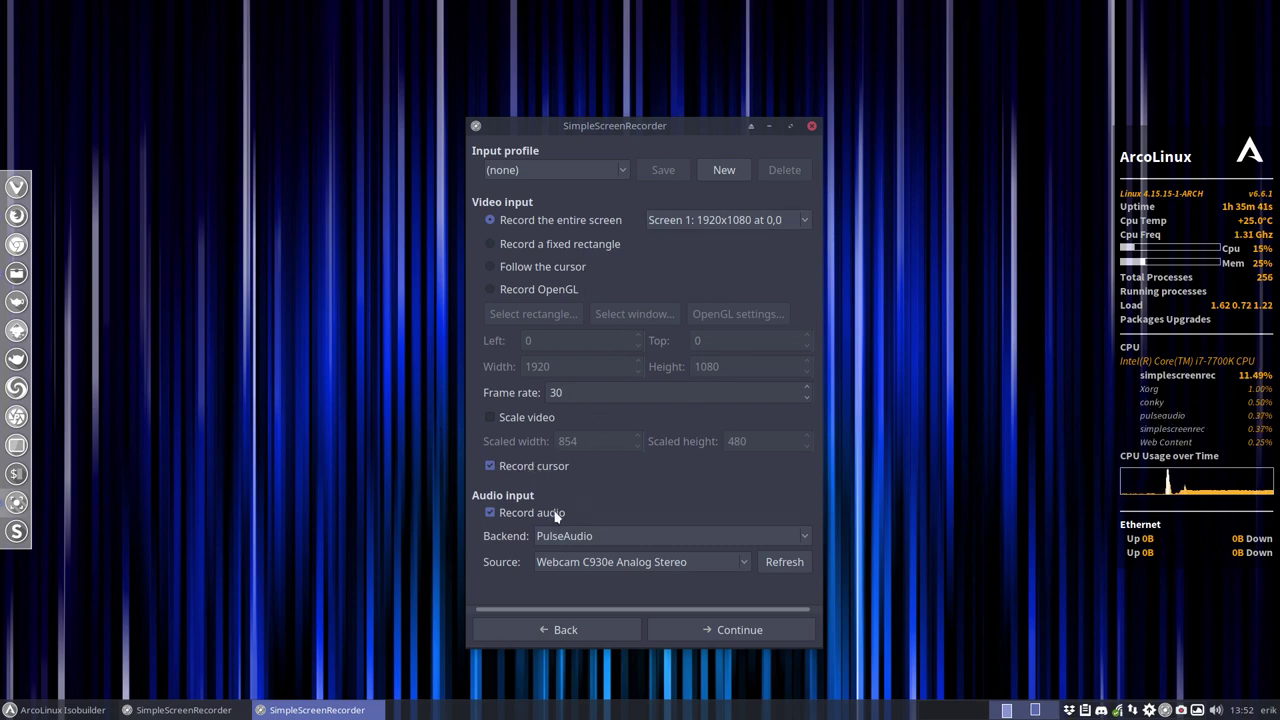
{"action": "left_click", "coordinate": [588, 536]}
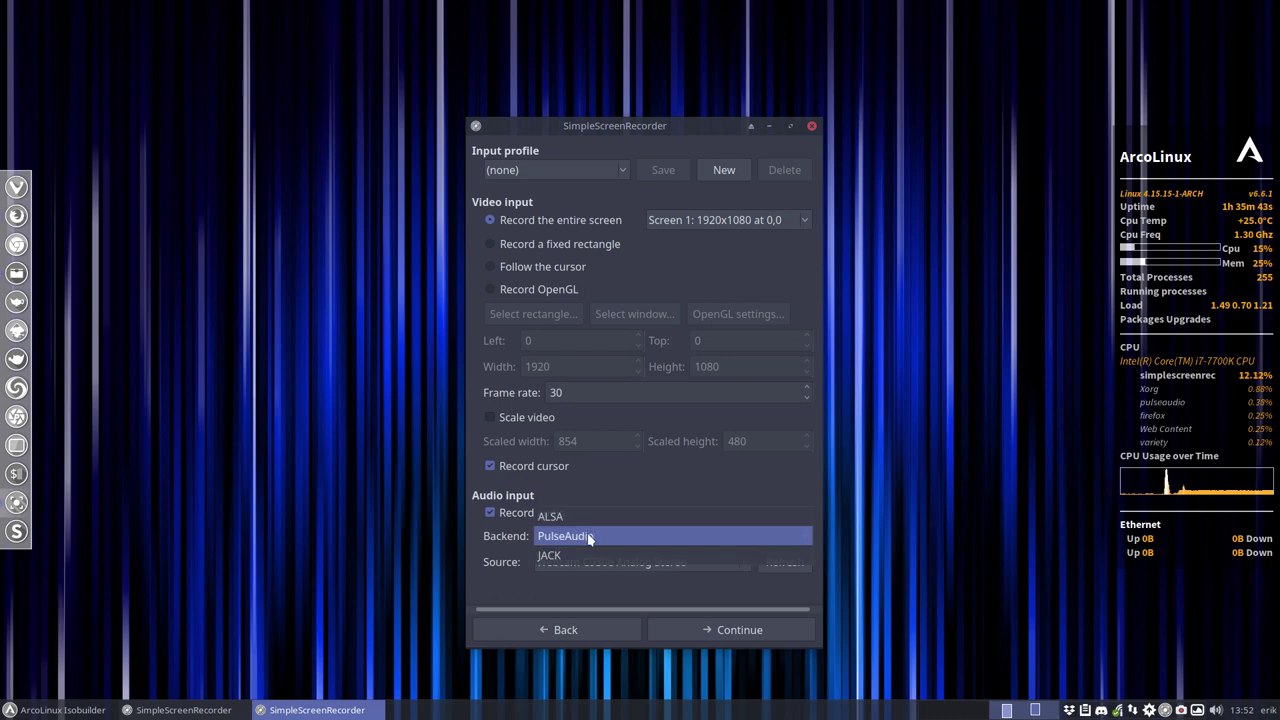
{"action": "left_click", "coordinate": [506, 540]}
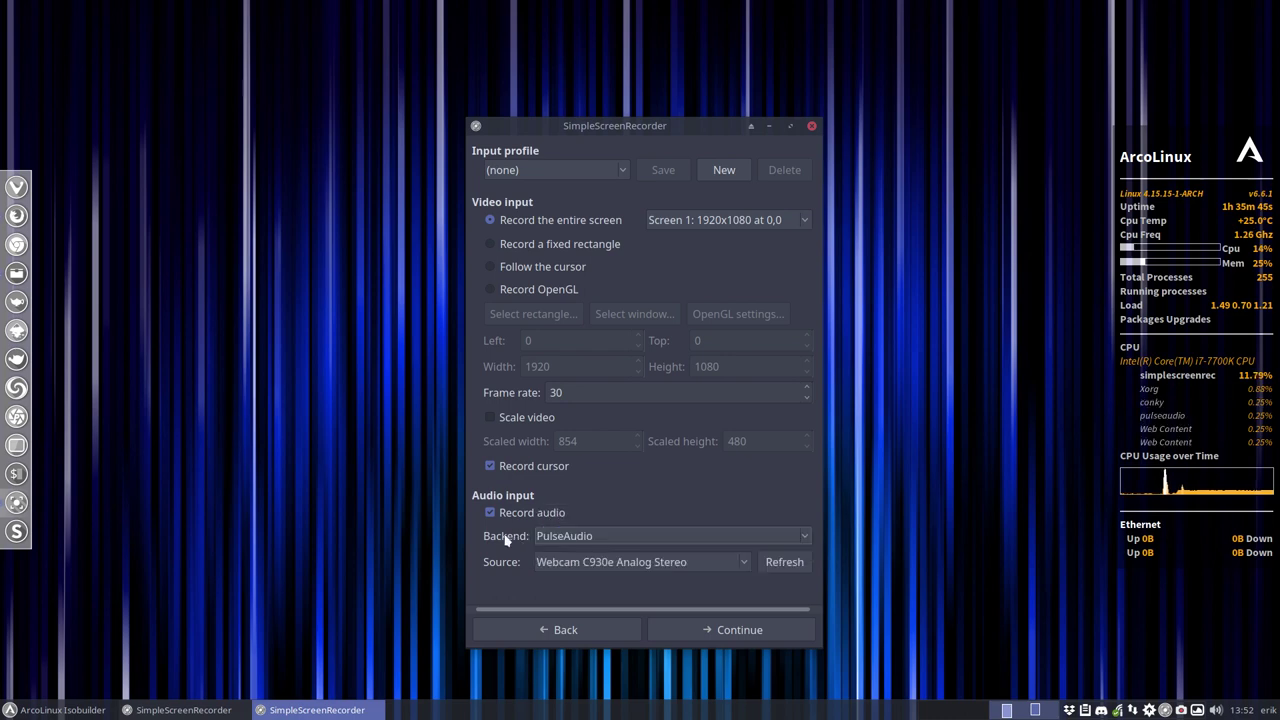
{"action": "left_click", "coordinate": [580, 562]}
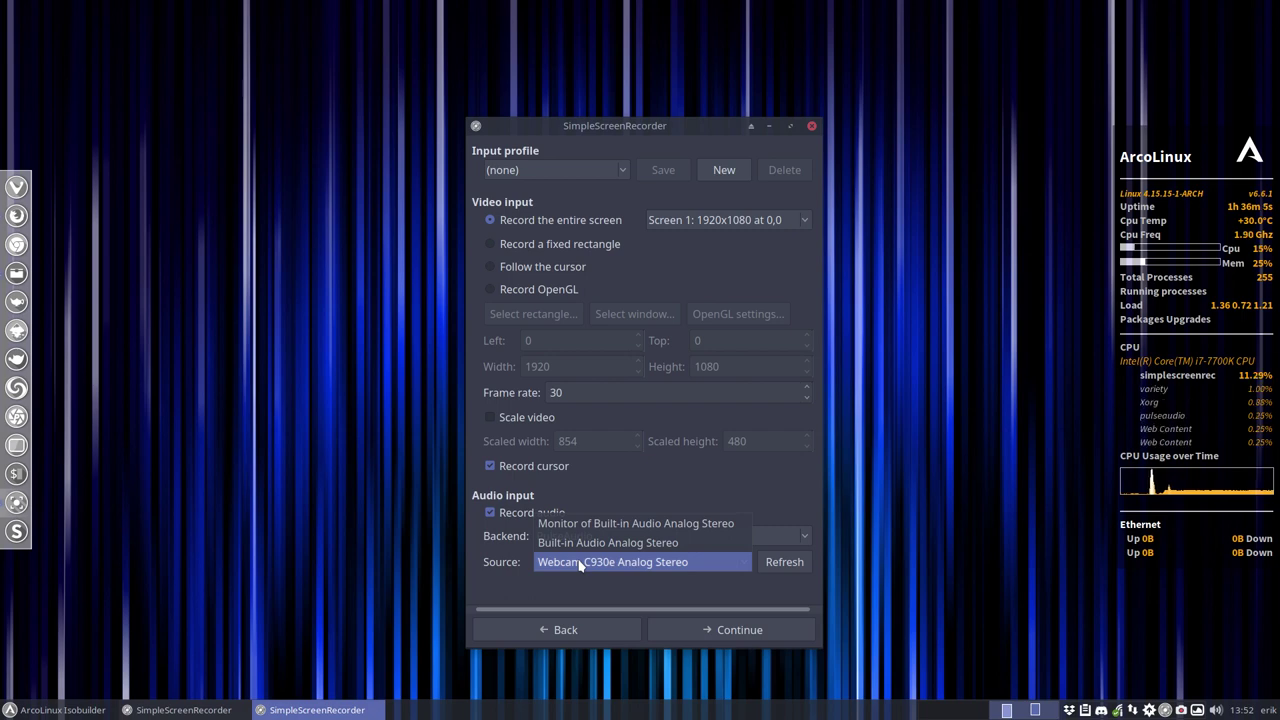
{"action": "left_click", "coordinate": [579, 564]}
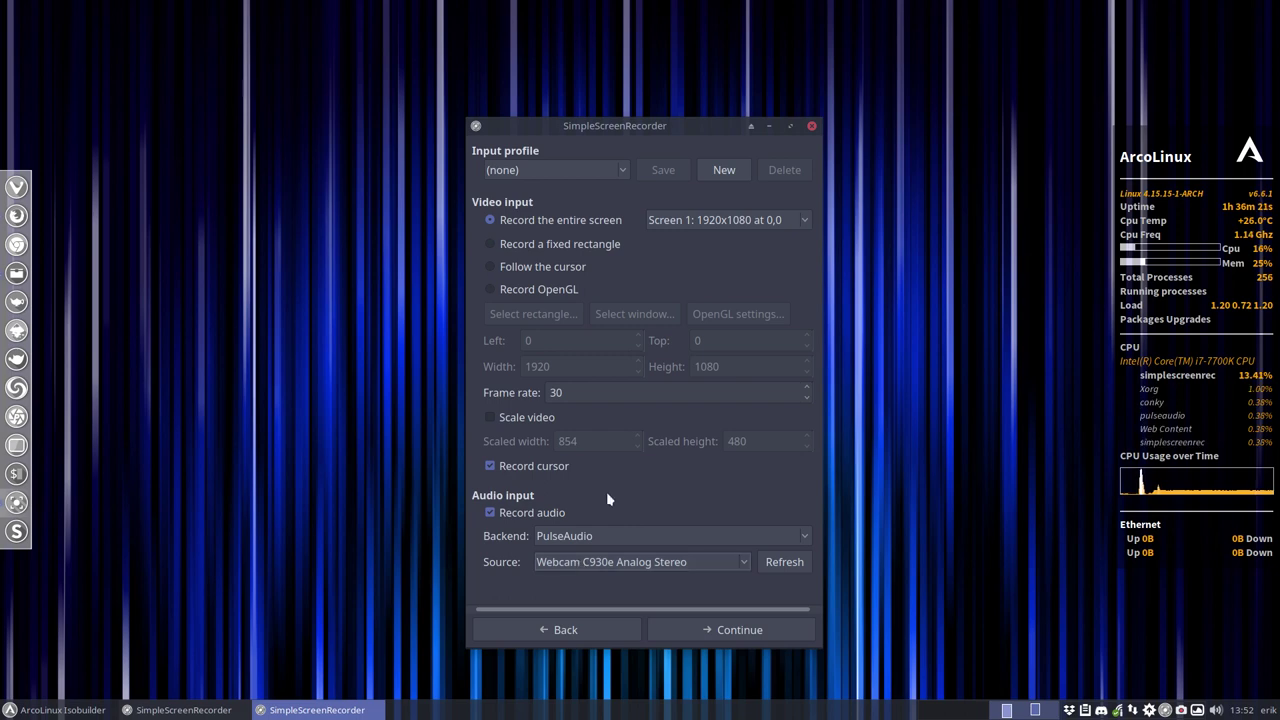
Move on to the output settings and leave the output profile at (none)
{"action": "left_click", "coordinate": [741, 635]}
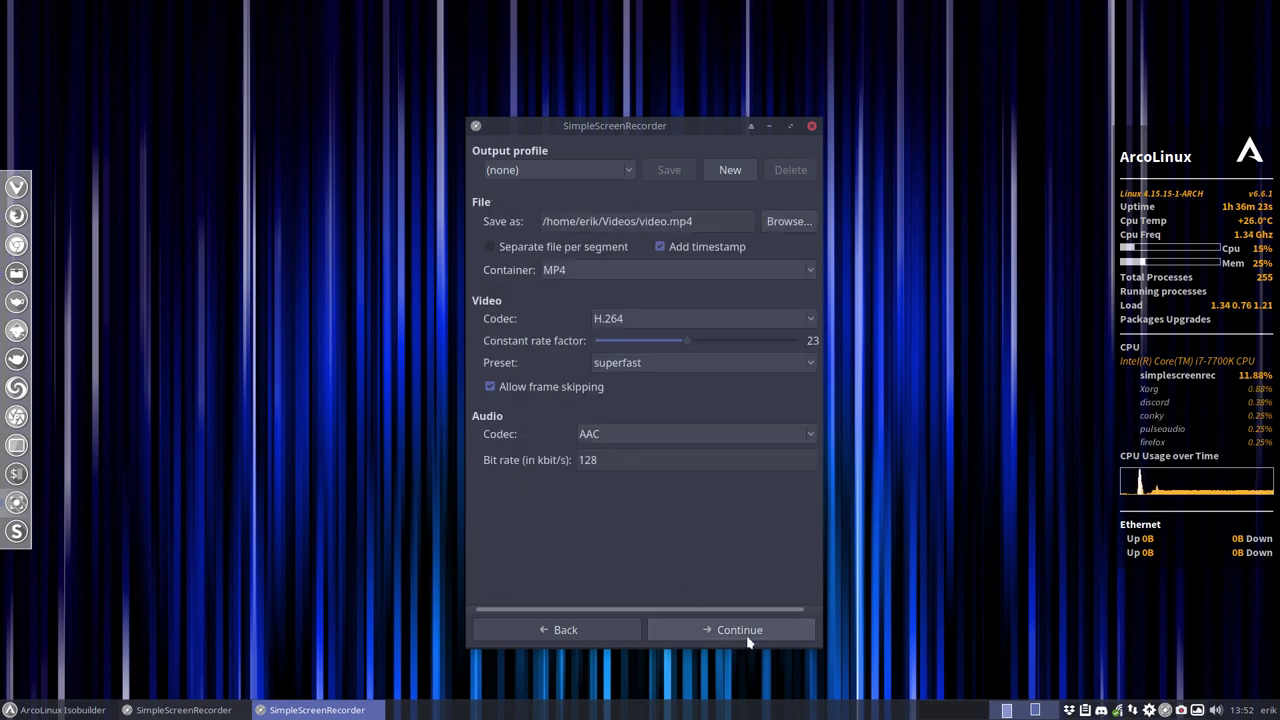
{"action": "left_click", "coordinate": [631, 175]}
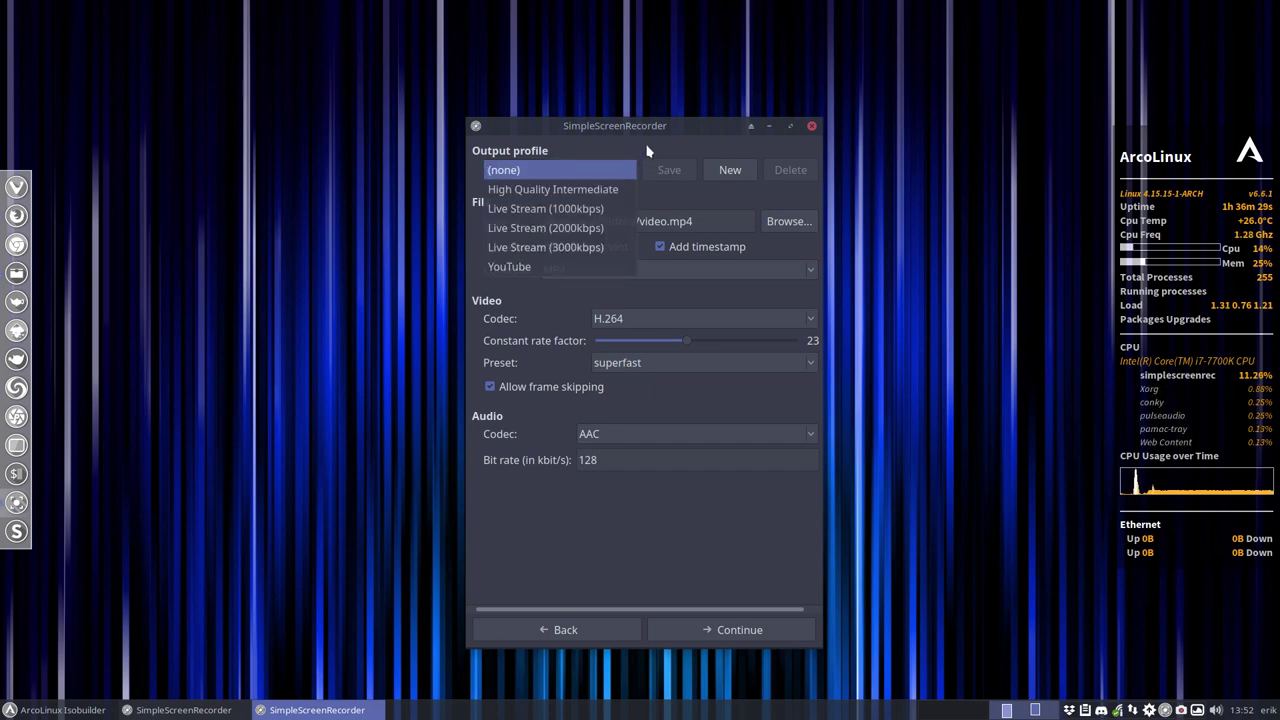
{"action": "left_click", "coordinate": [647, 151]}
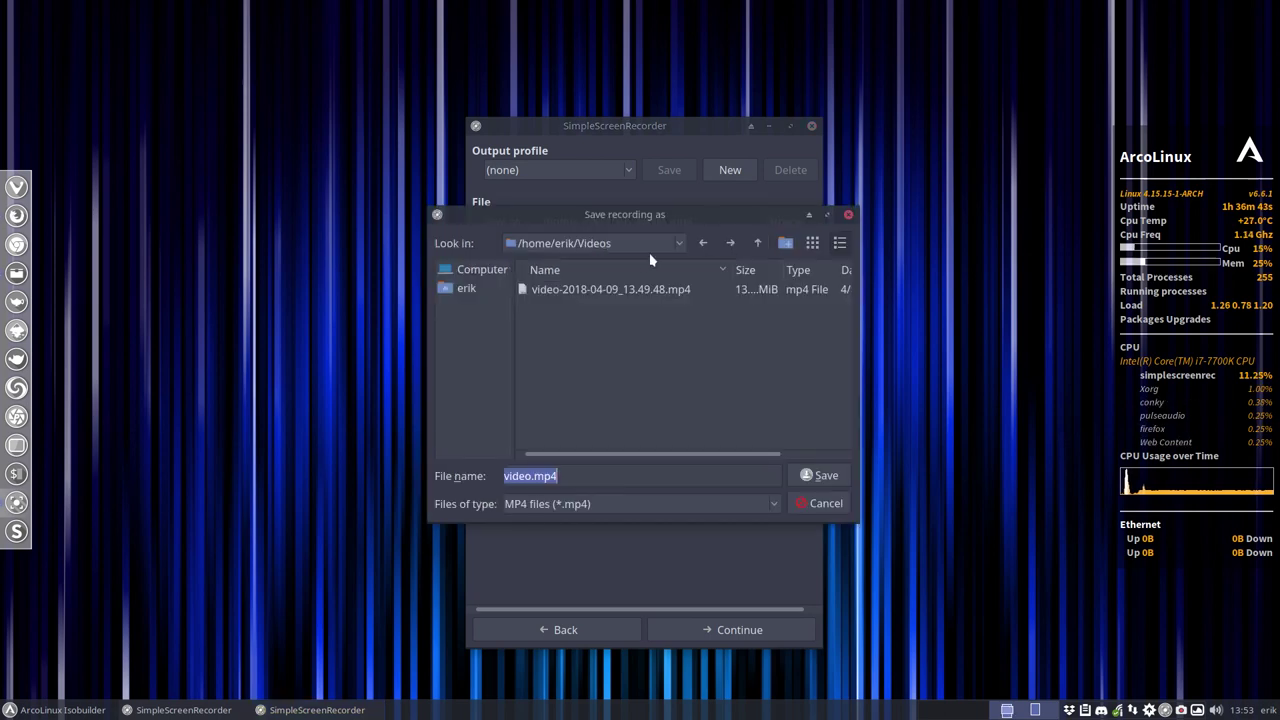
Cancel the Save recording as dialog, keeping video.mp4 in the Videos folder
{"action": "left_click", "coordinate": [815, 505]}
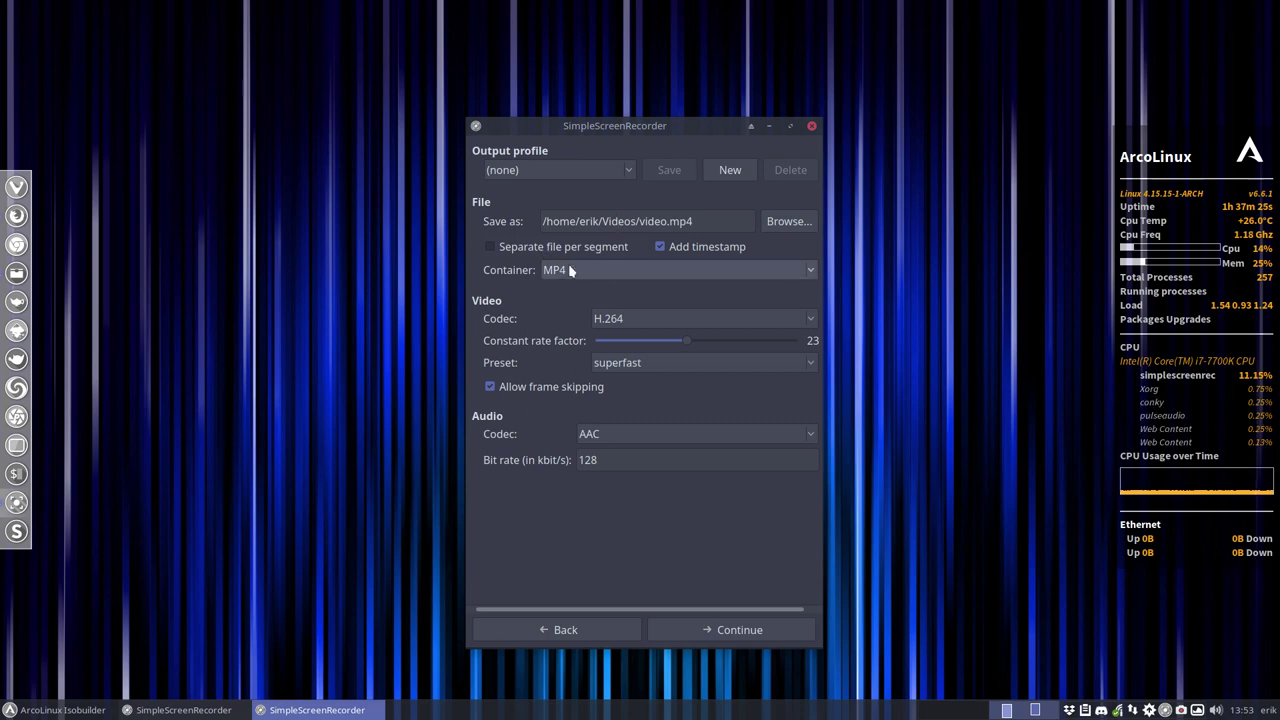
{"action": "mouse_move", "coordinate": [570, 270]}
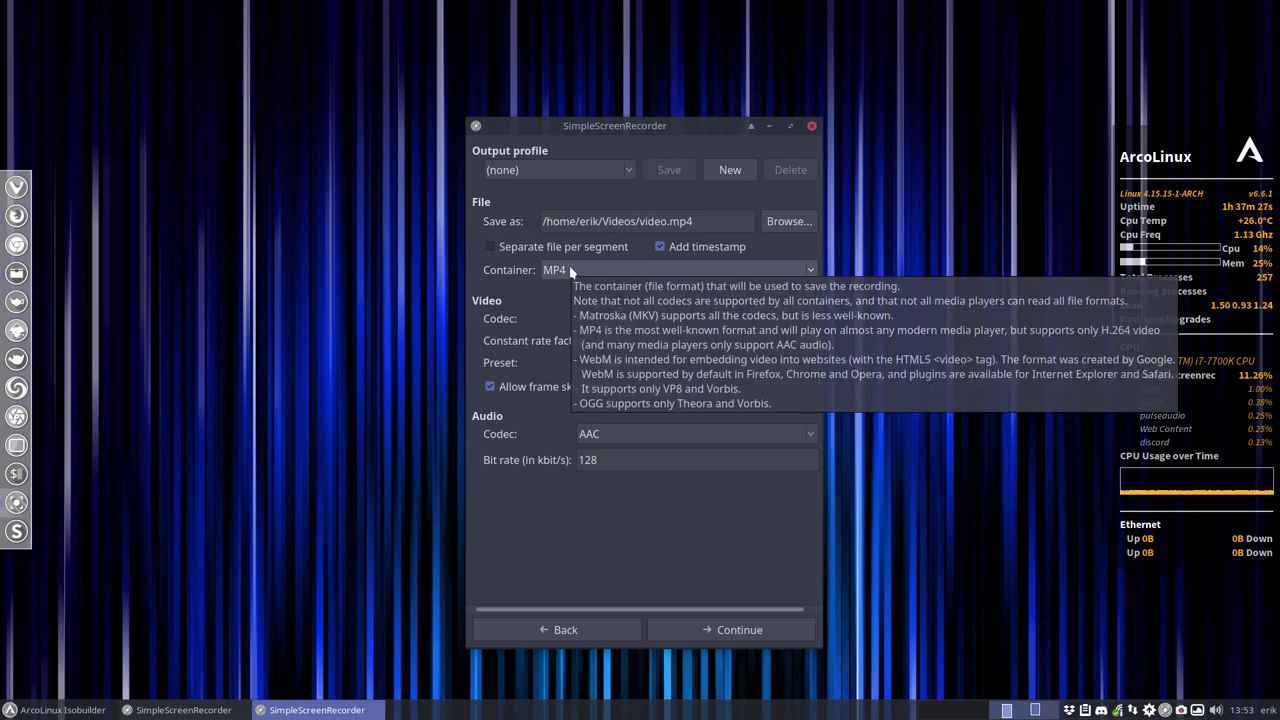
{"action": "left_click", "coordinate": [570, 270]}
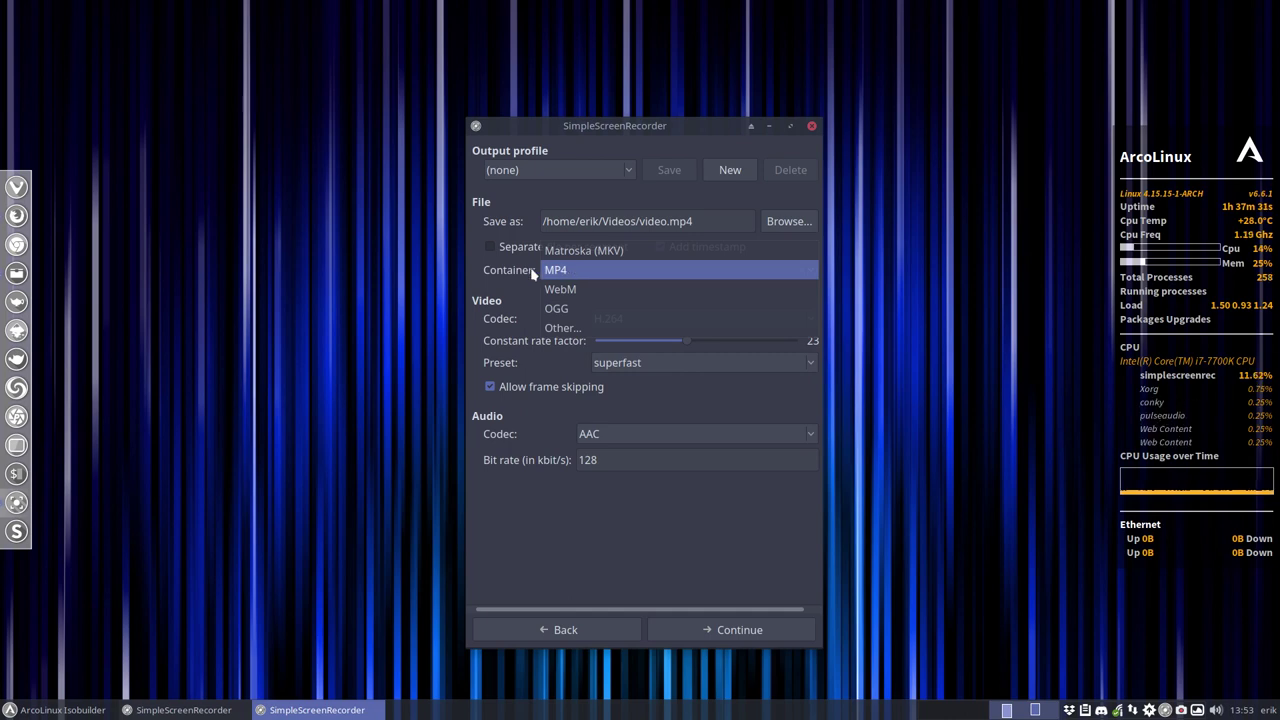
{"action": "left_click", "coordinate": [530, 272]}
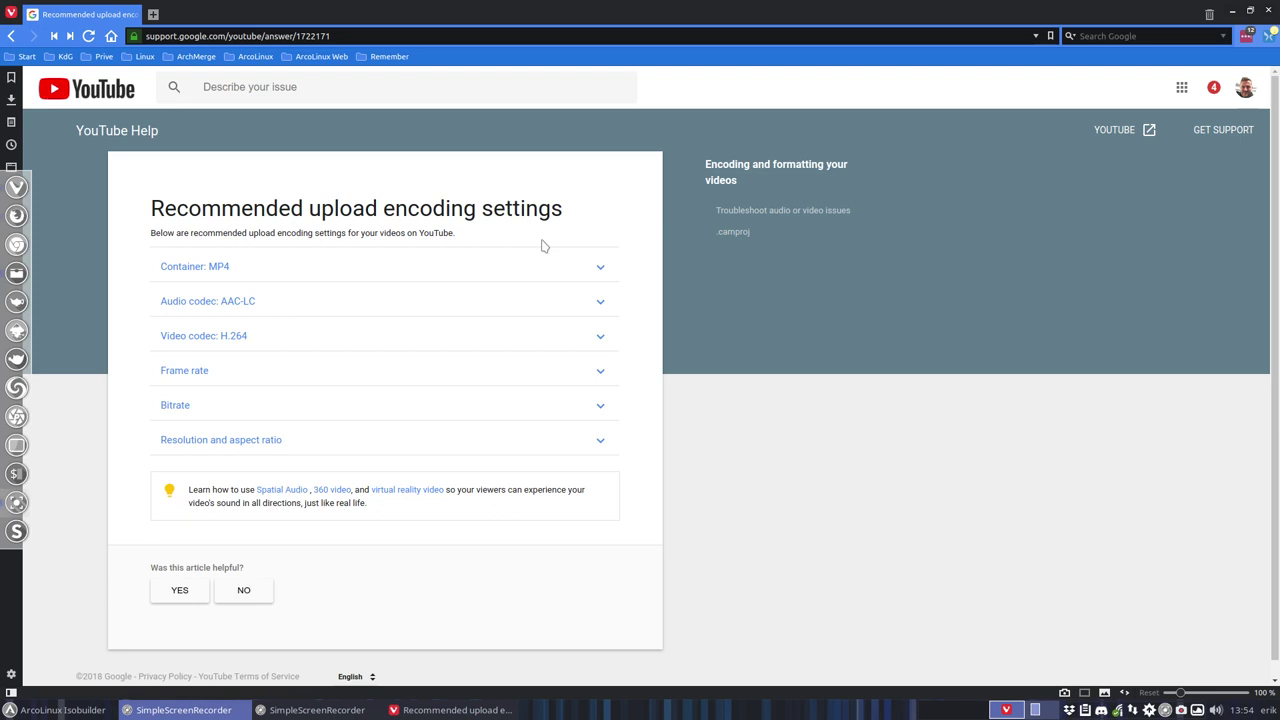
Expand the Container: MP4 and Audio codec: AAC-LC details, then snap the browser to the right
{"action": "left_click", "coordinate": [220, 268]}
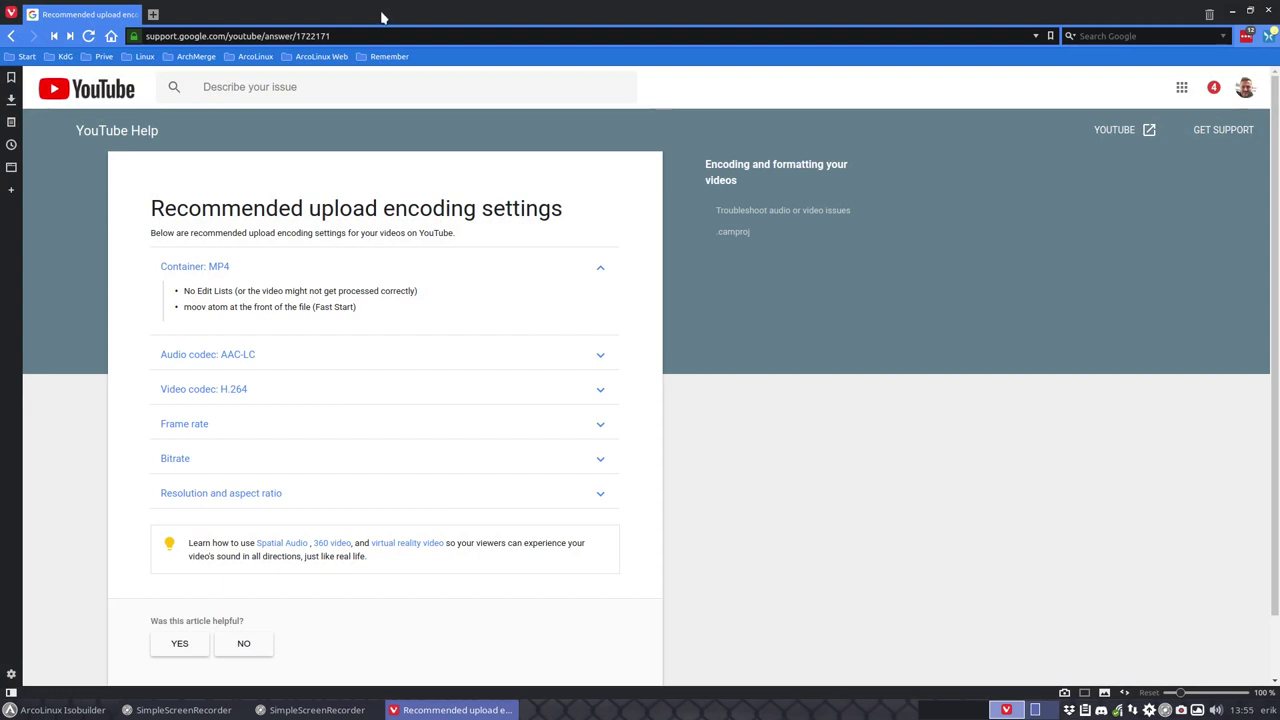
{"action": "key", "text": "alt"}
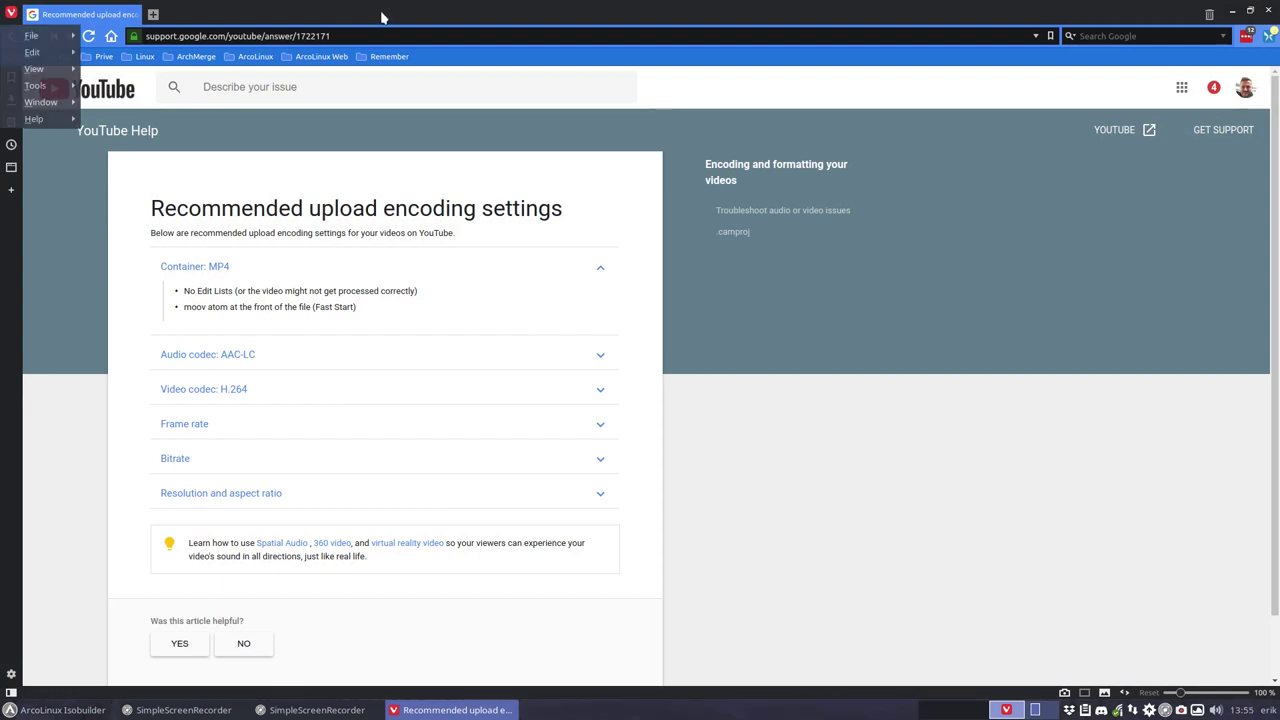
{"action": "left_click", "coordinate": [241, 362]}
{"action": "left_click", "coordinate": [240, 358]}
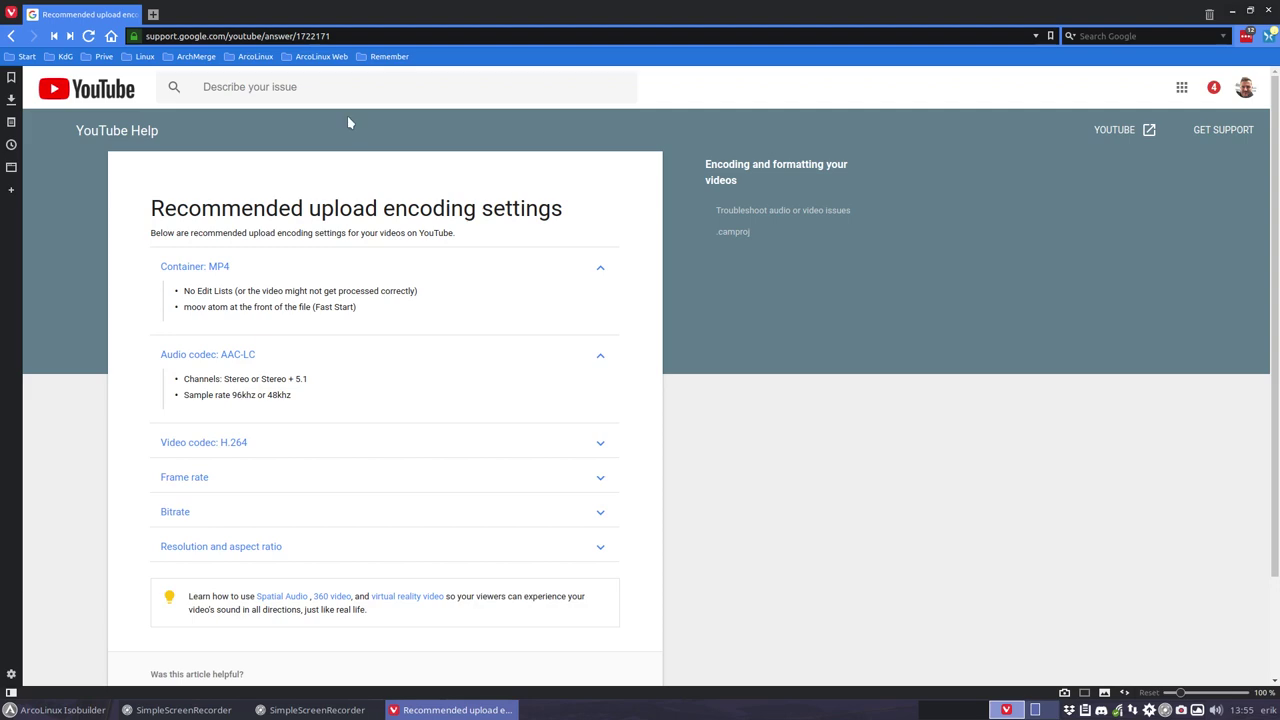
{"action": "key", "text": "super+Right"}
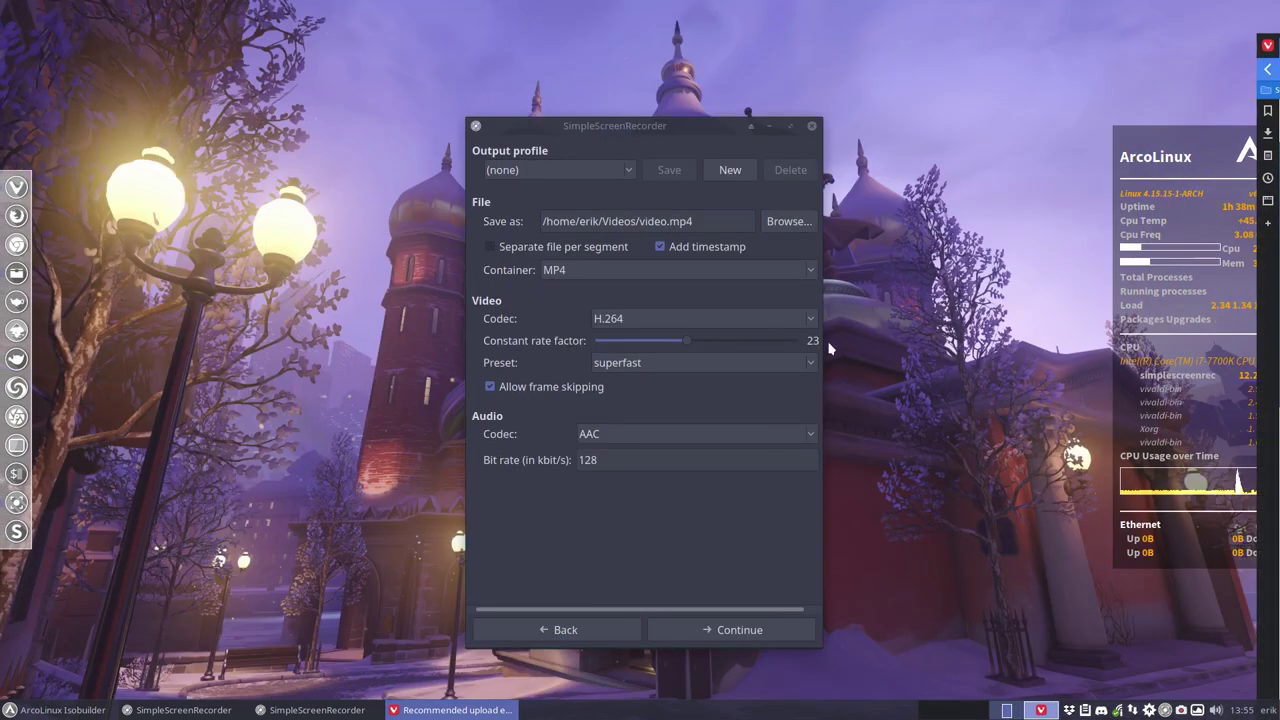
{"action": "left_click", "coordinate": [610, 436]}
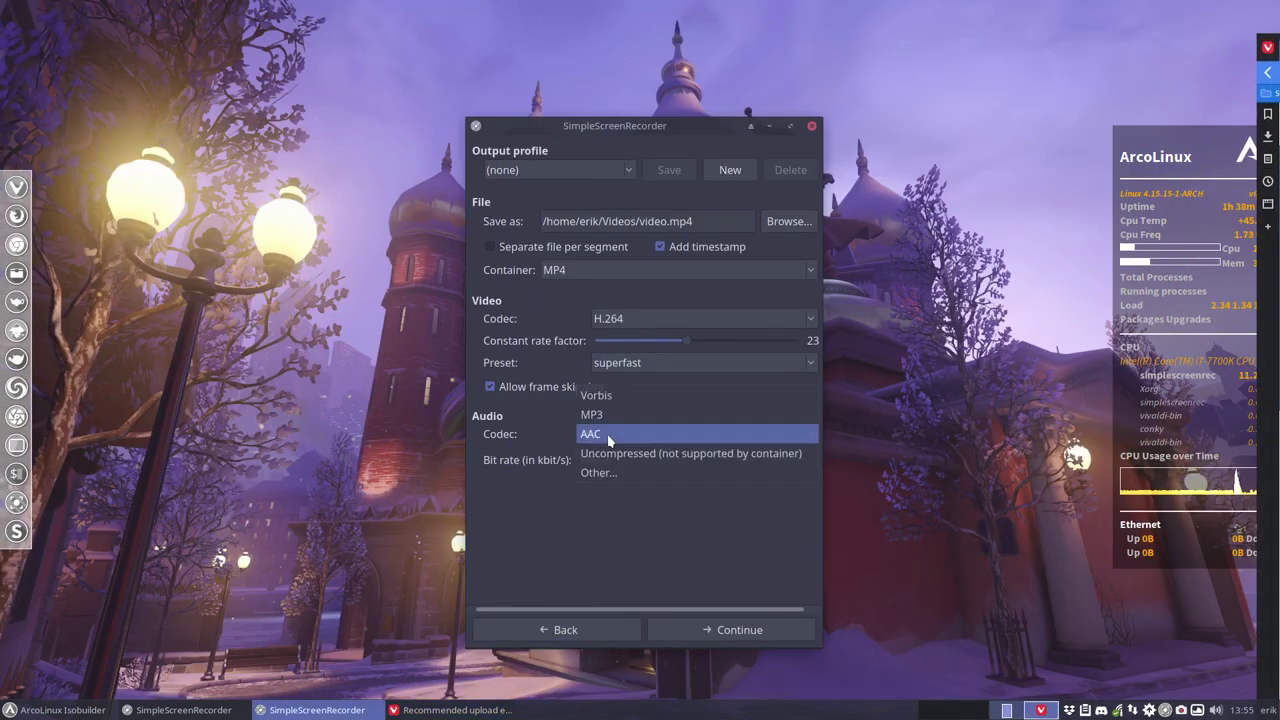
{"action": "left_click", "coordinate": [608, 435]}
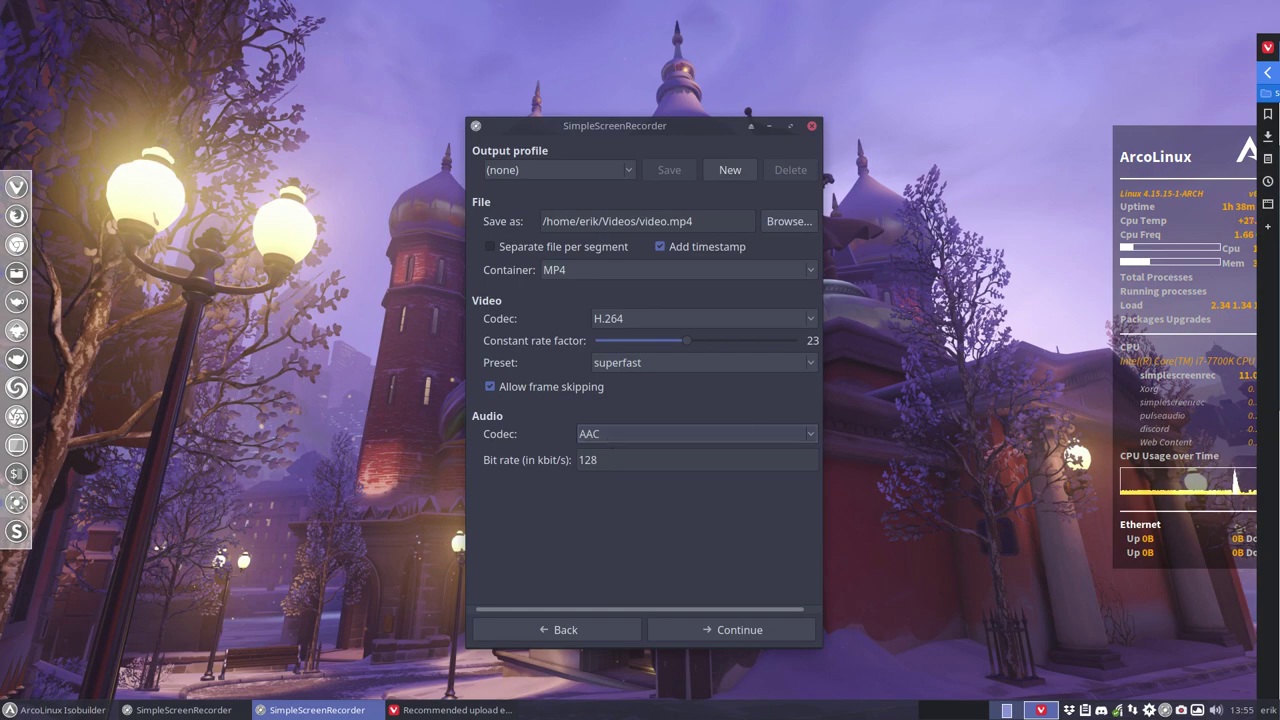
{"action": "key", "text": "super+Left"}
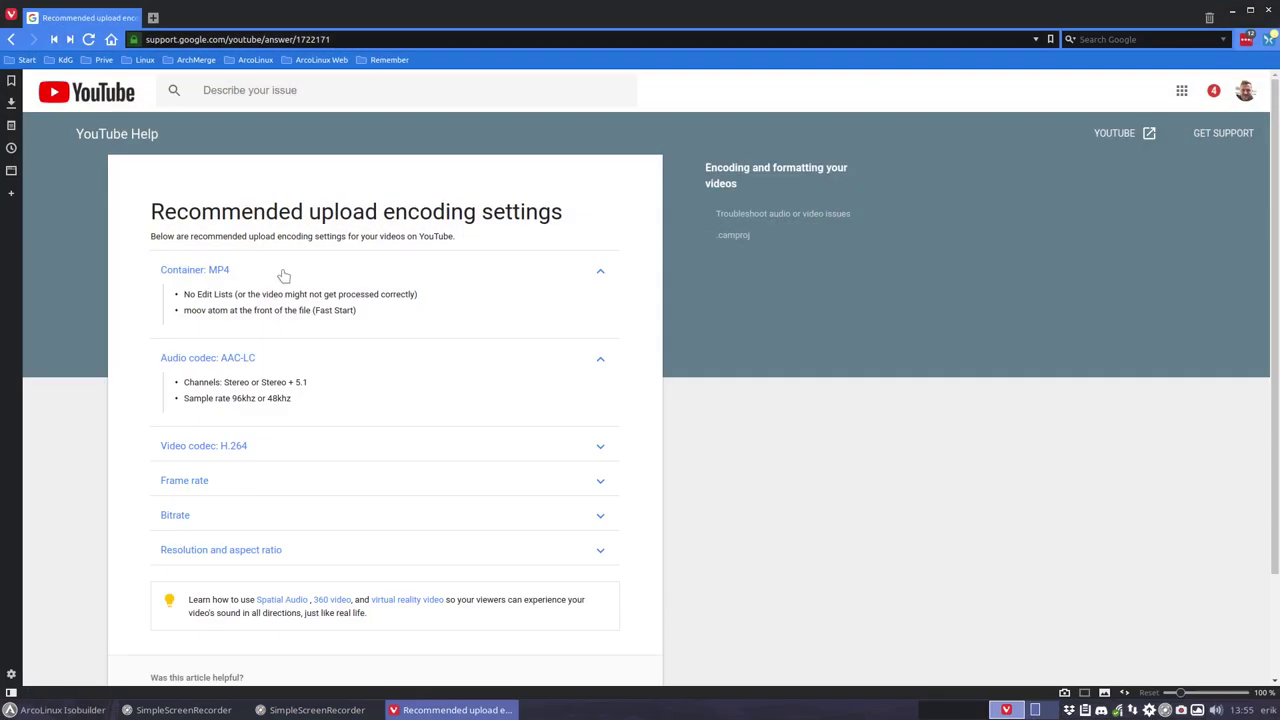
{"action": "left_click", "coordinate": [230, 447]}
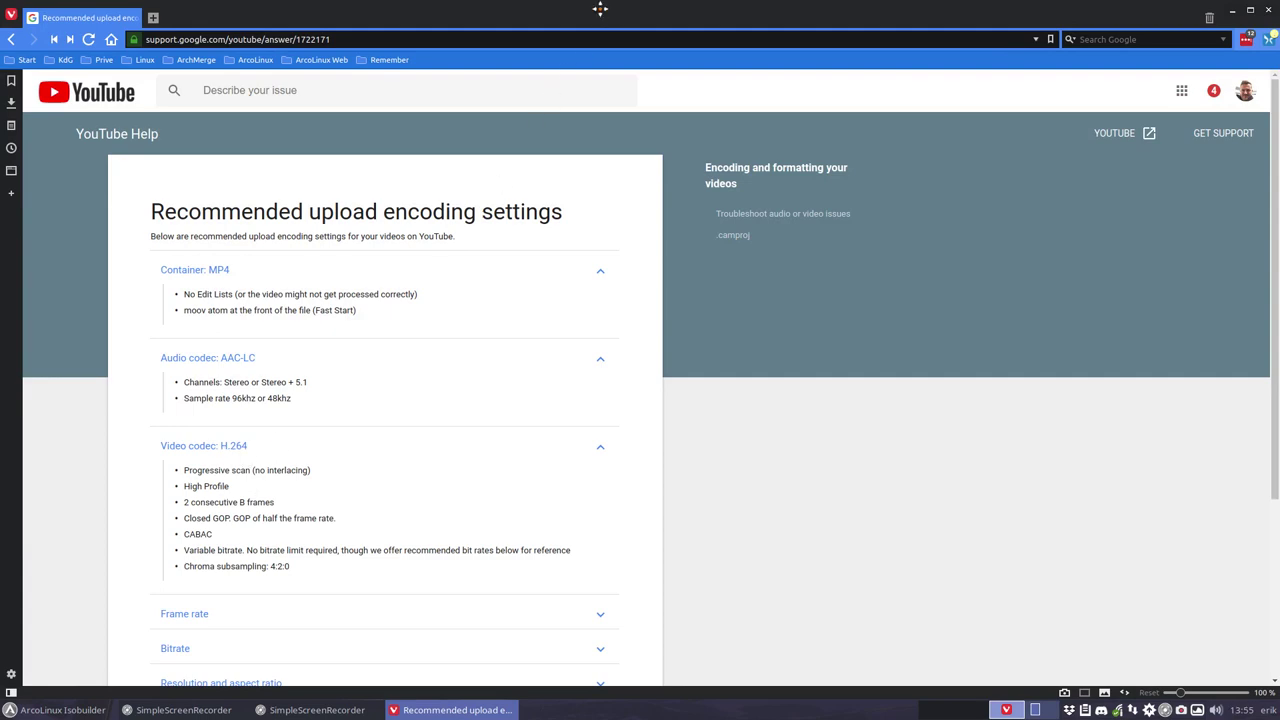
{"action": "key", "text": "super+Right"}
{"action": "left_click", "coordinate": [627, 319]}
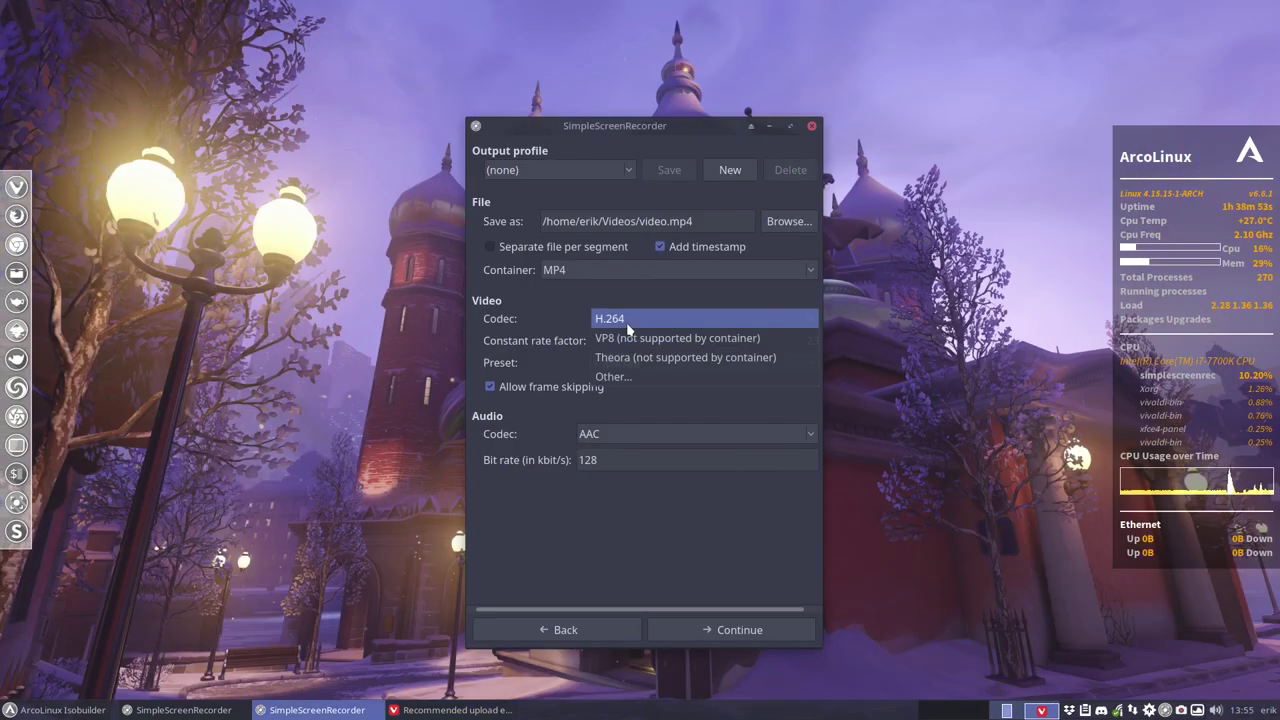
{"action": "left_click", "coordinate": [630, 320]}
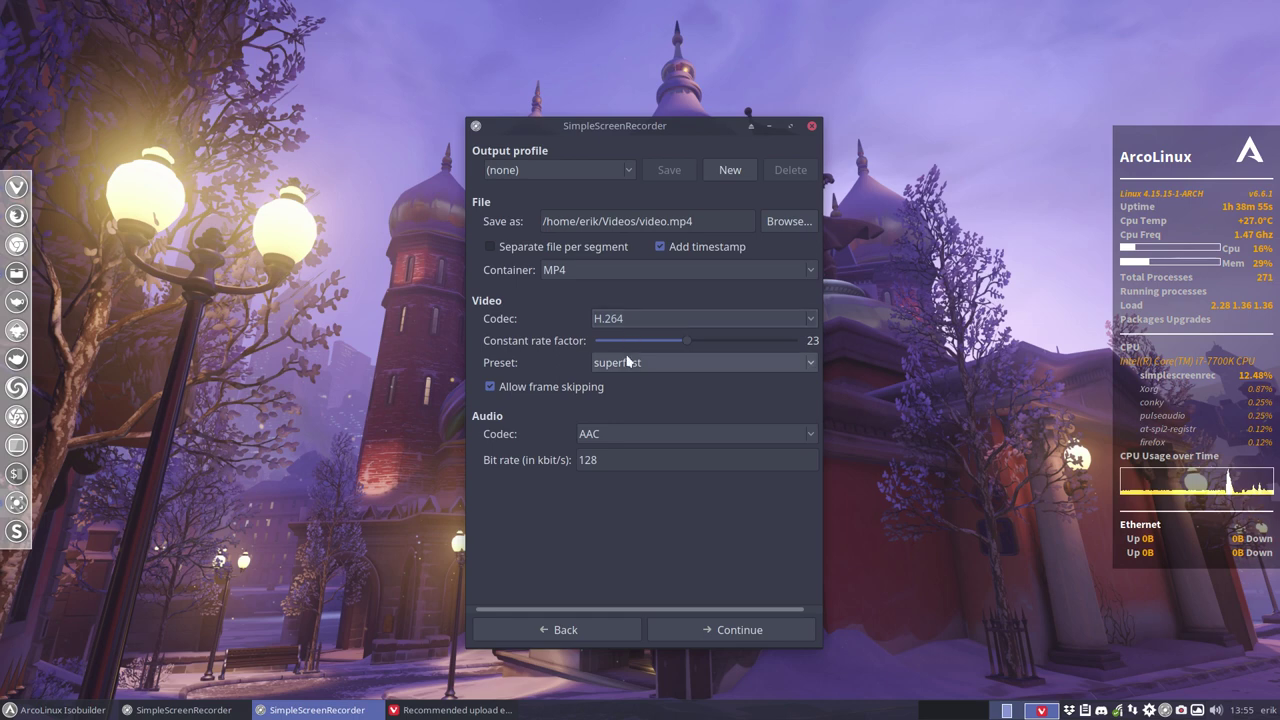
{"action": "left_click", "coordinate": [629, 366]}
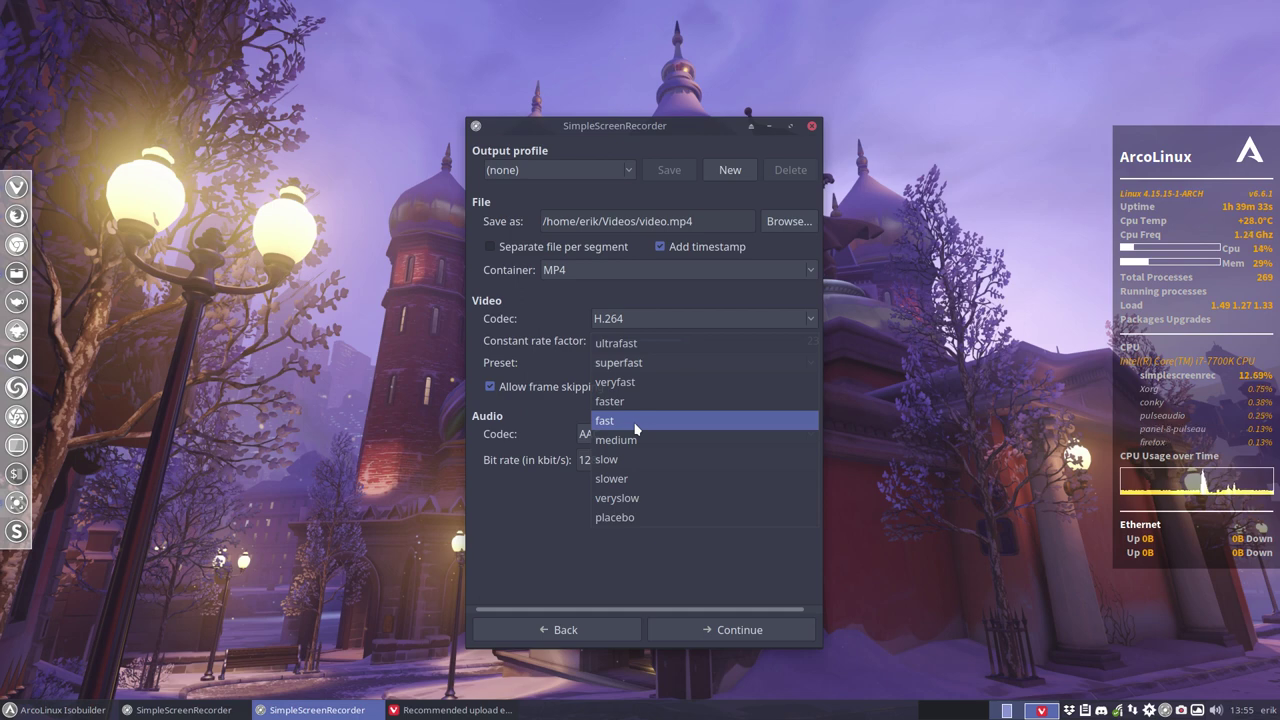
{"action": "key", "text": "Up"}
{"action": "key", "text": "Up"}
{"action": "key", "text": "Return"}
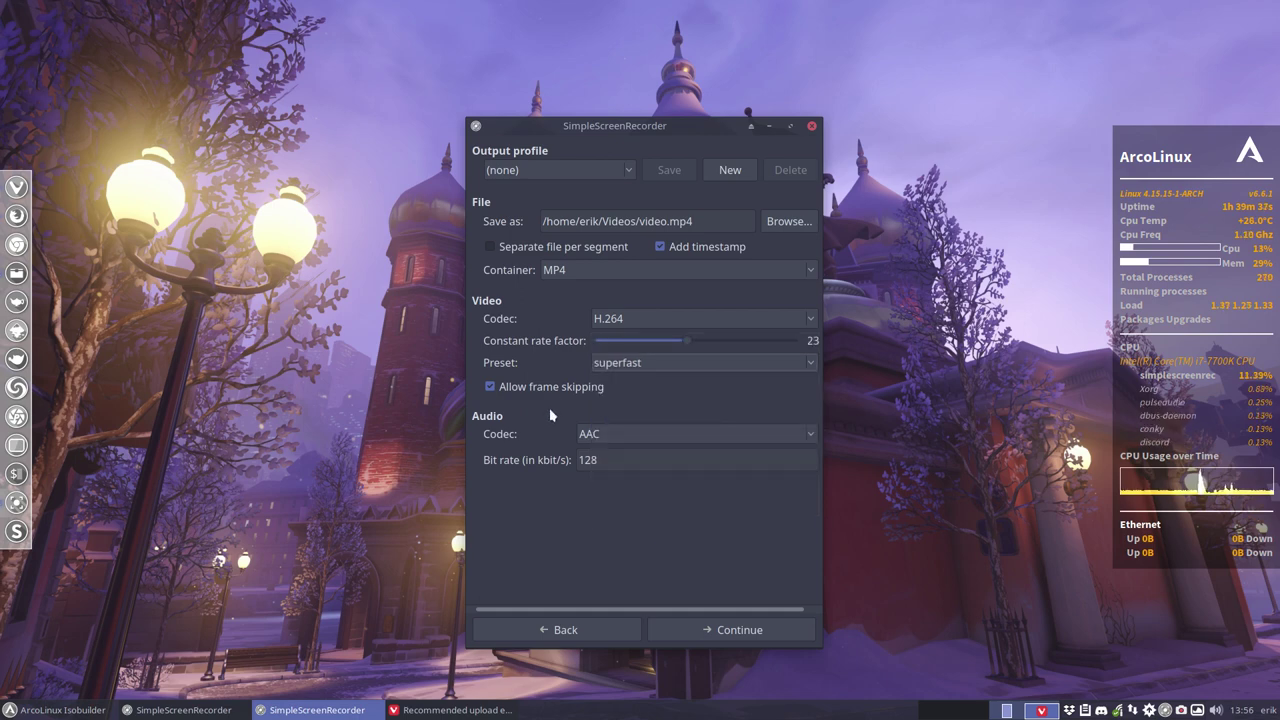
{"action": "left_click", "coordinate": [597, 366]}
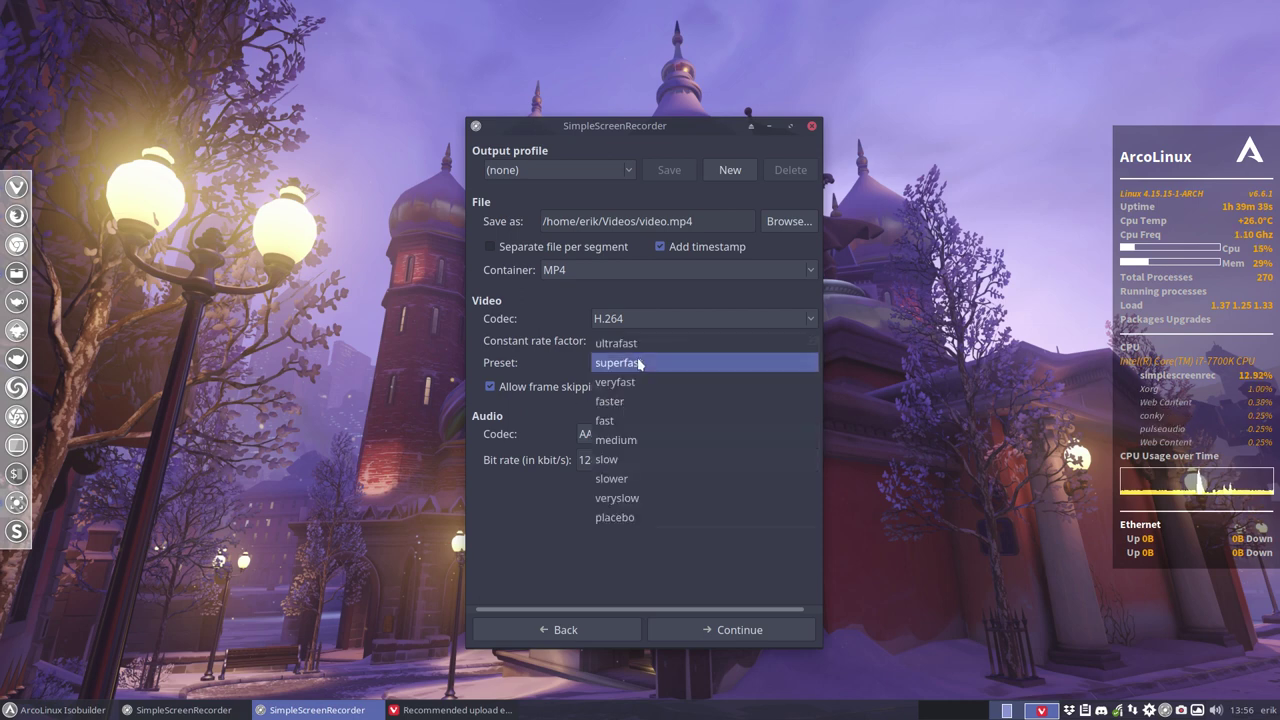
{"action": "left_click", "coordinate": [582, 363]}
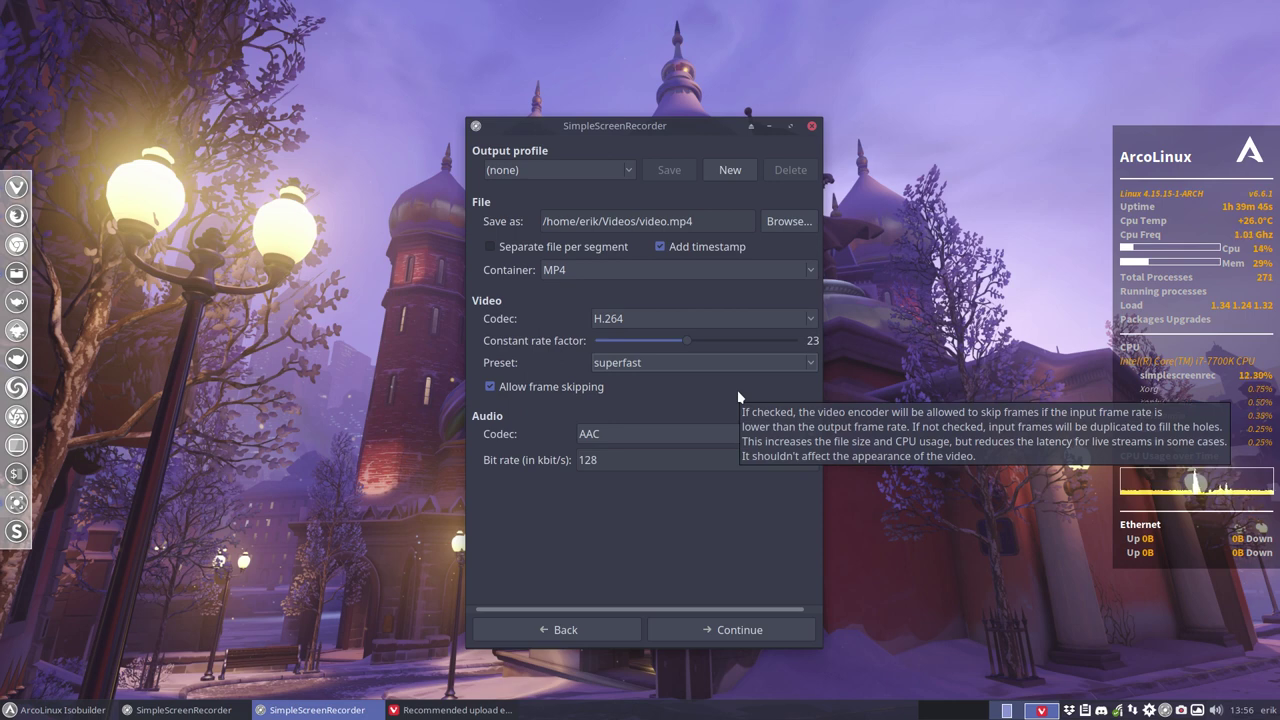
Reach the Recording page with hotkey letter W kept, then close the Vivaldi help page
{"action": "left_click", "coordinate": [736, 630]}
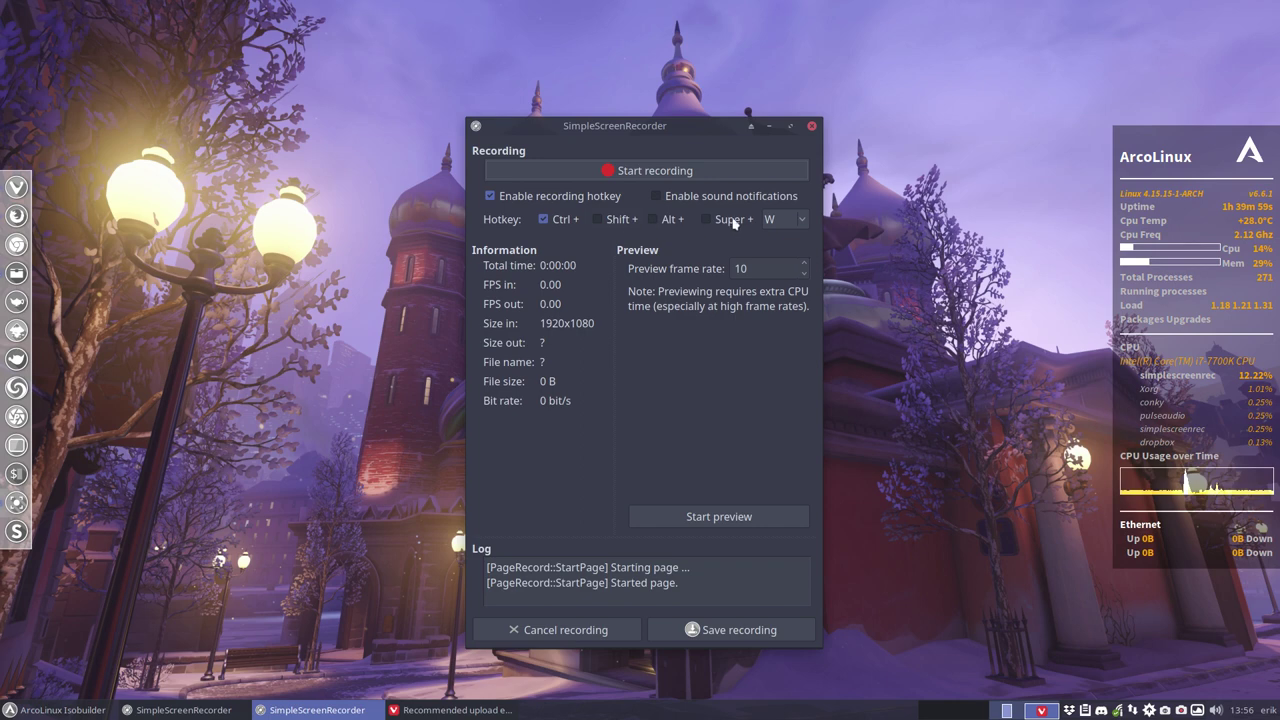
{"action": "left_click", "coordinate": [775, 220]}
{"action": "left_click", "coordinate": [690, 258]}
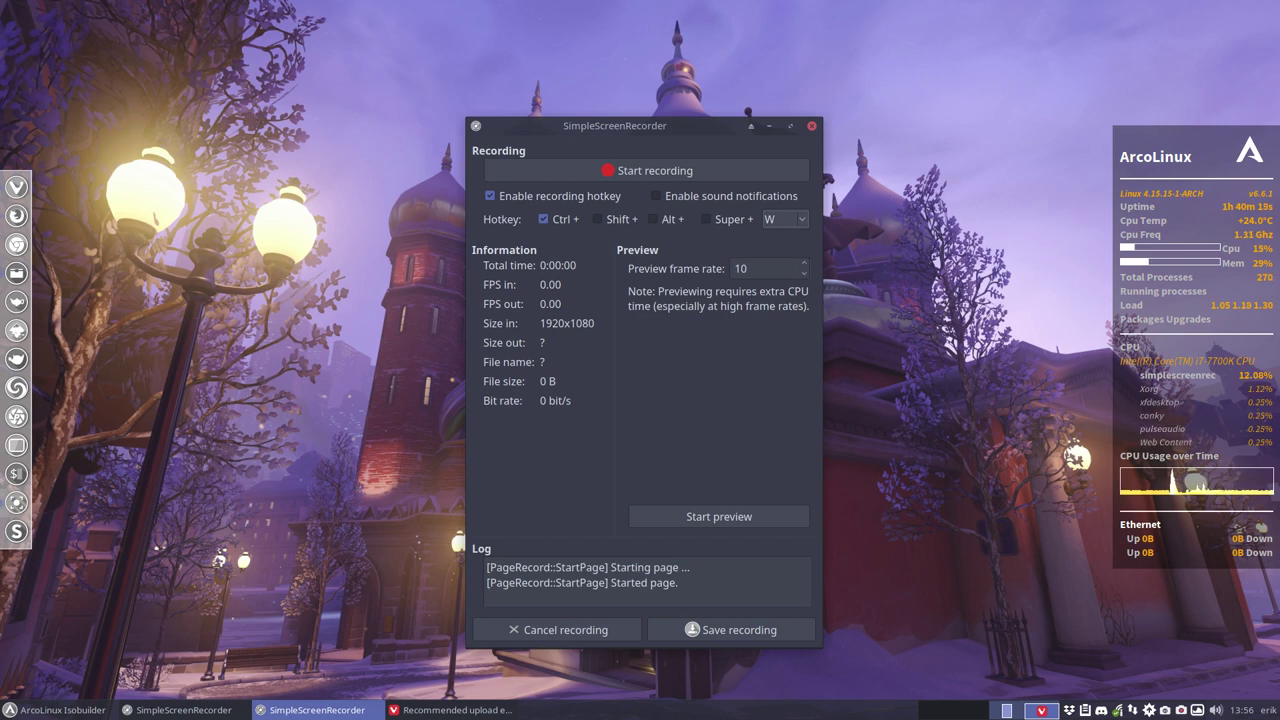
{"action": "key", "text": "alt+Tab"}
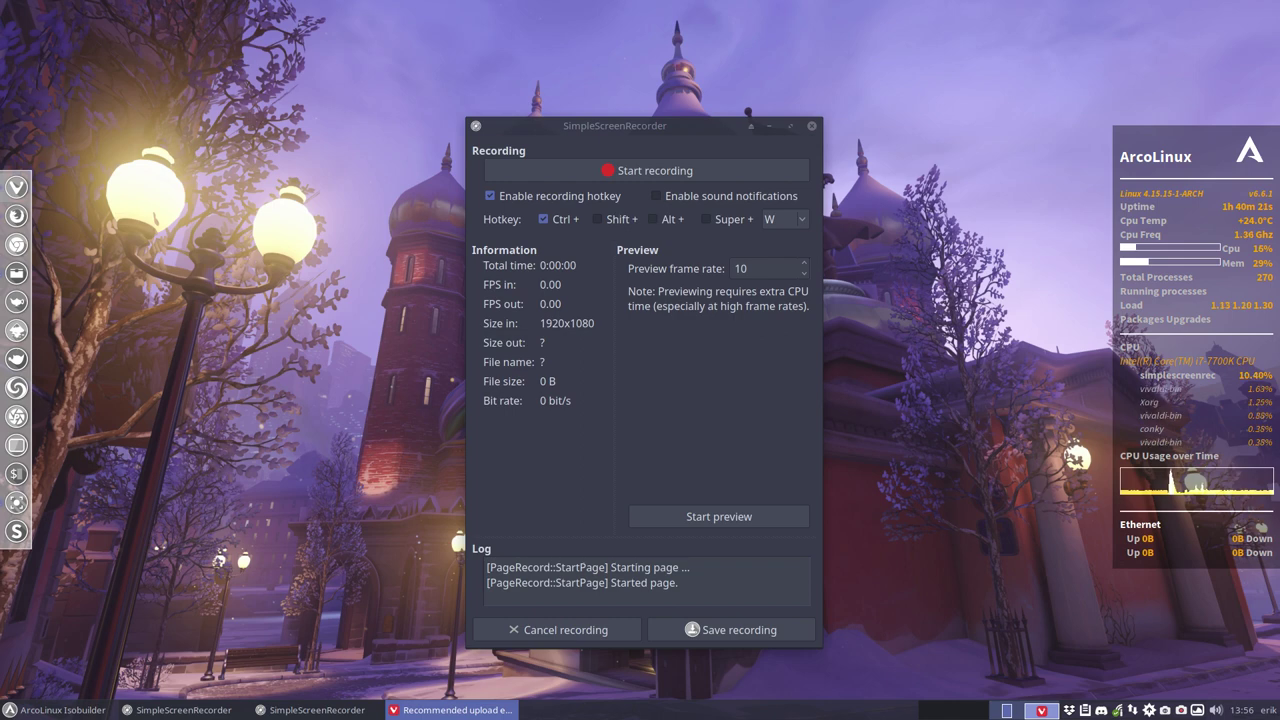
{"action": "key", "text": "alt+F4"}
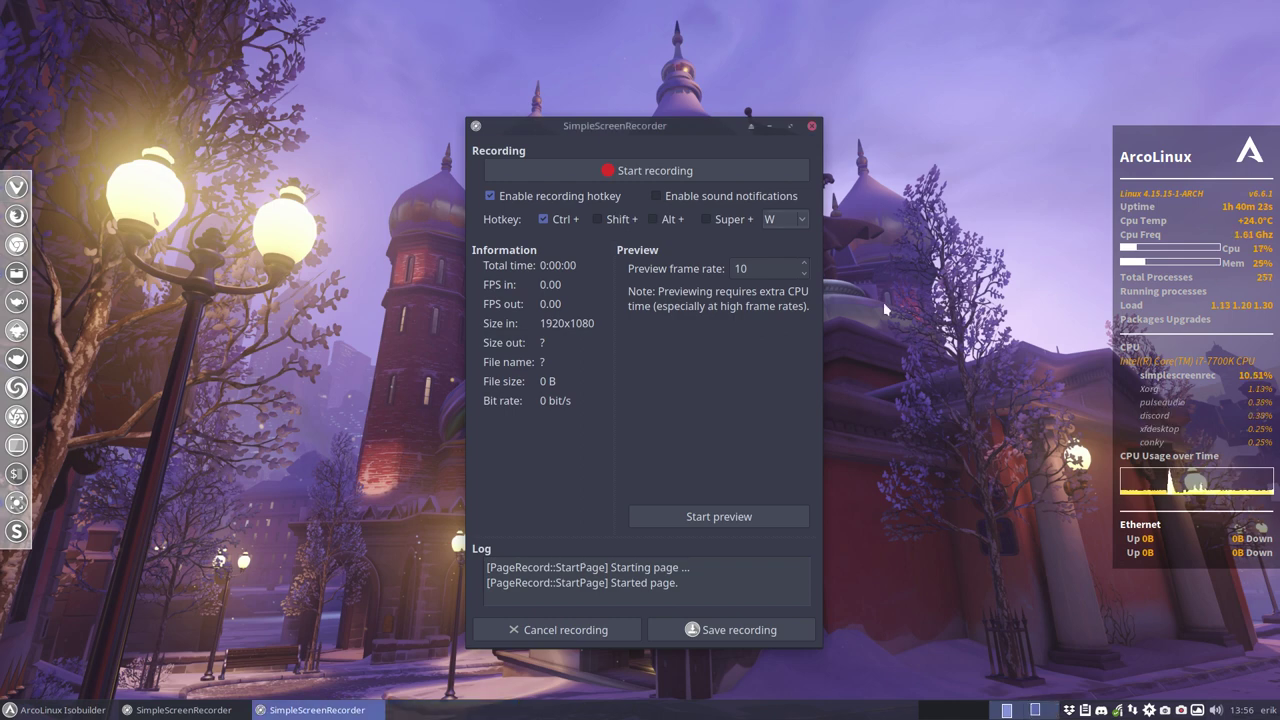